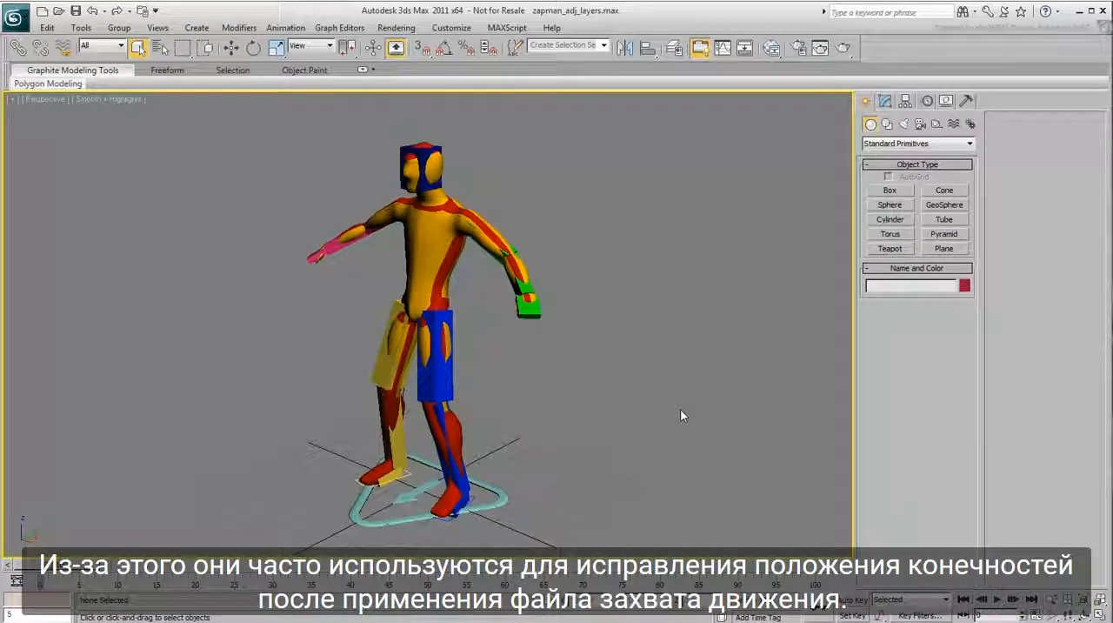
# Select the Base Human rig's base and show the layer types available in its motion Layer Manager
pyautogui.click(500, 497)
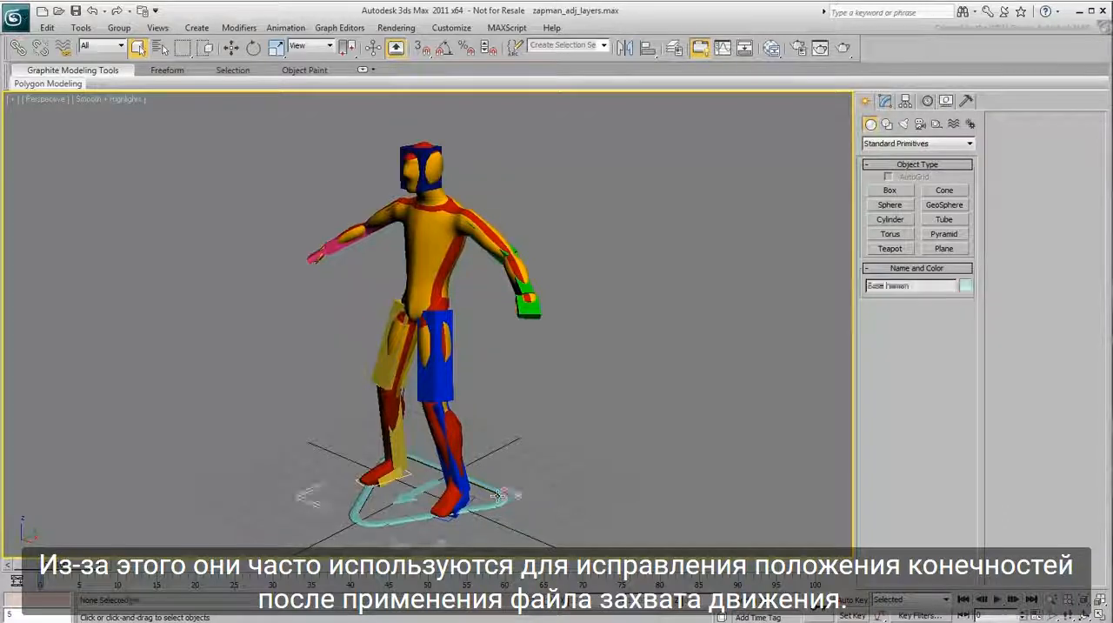
pyautogui.click(927, 102)
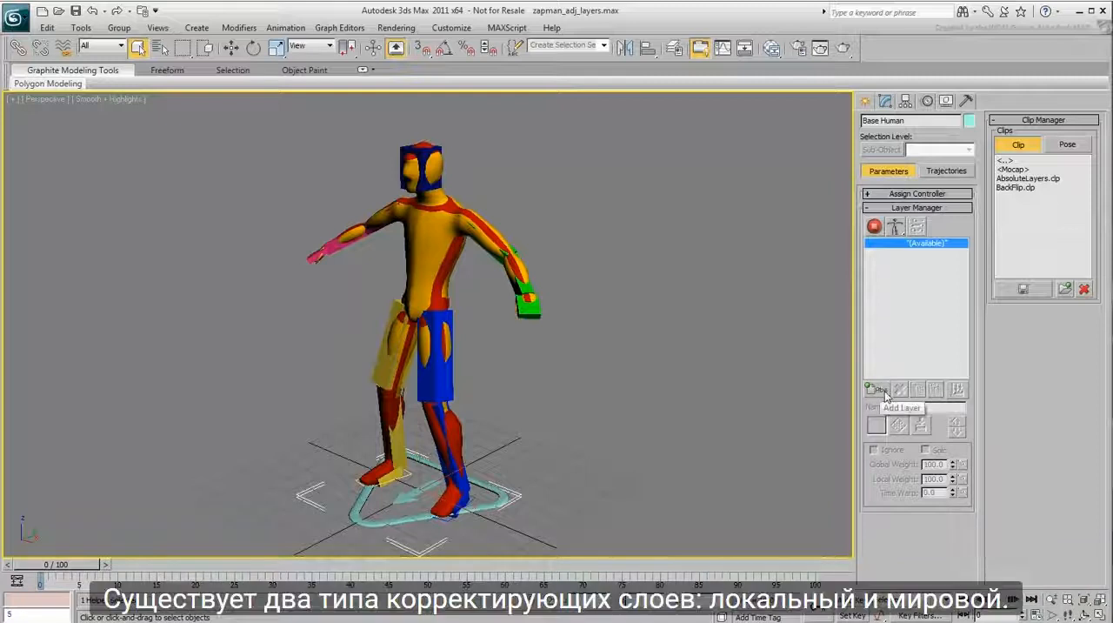
pyautogui.moveTo(883, 392); pyautogui.dragTo(887, 394)
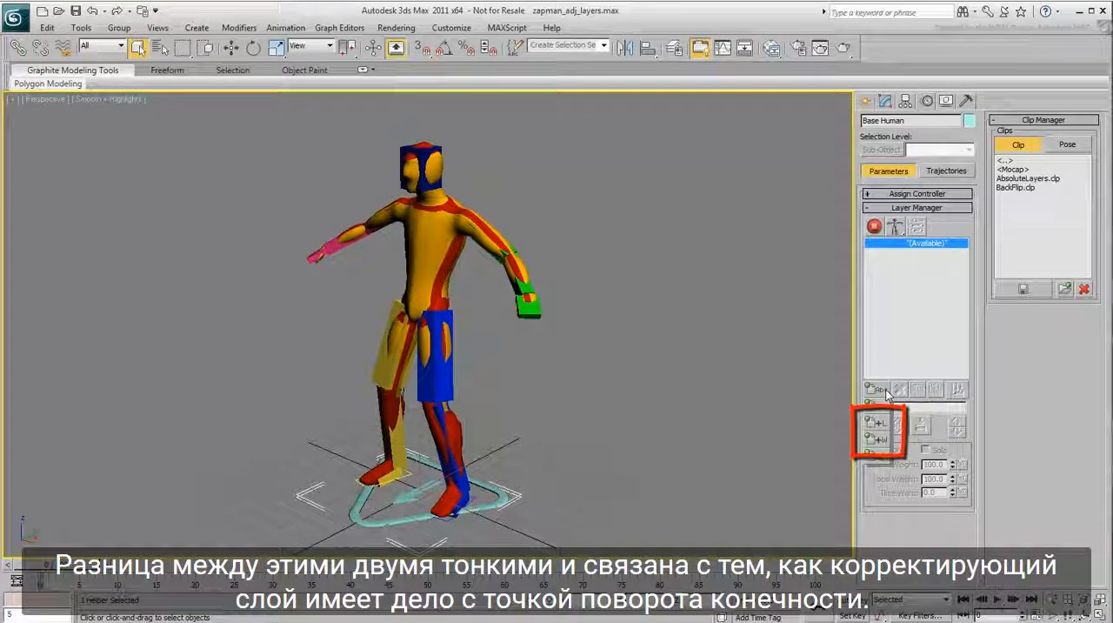
pyautogui.moveTo(887, 394); pyautogui.dragTo(887, 394)
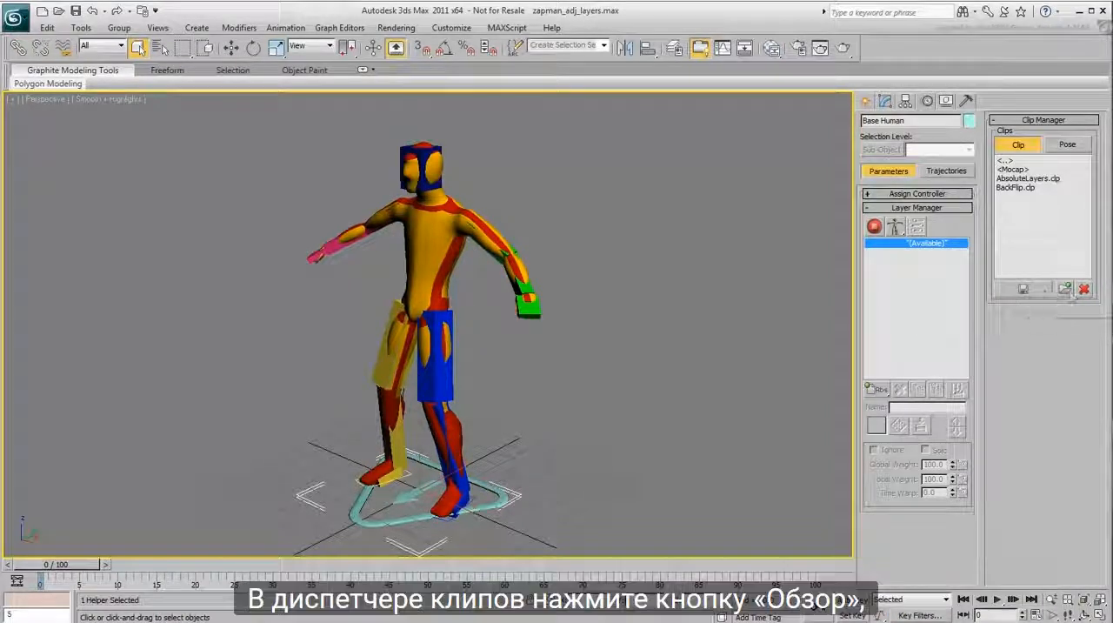
# Browse for a clip with the file filter set to Biped Bip (*.bip) and open IceSlip.bip
pyautogui.click(1070, 294)
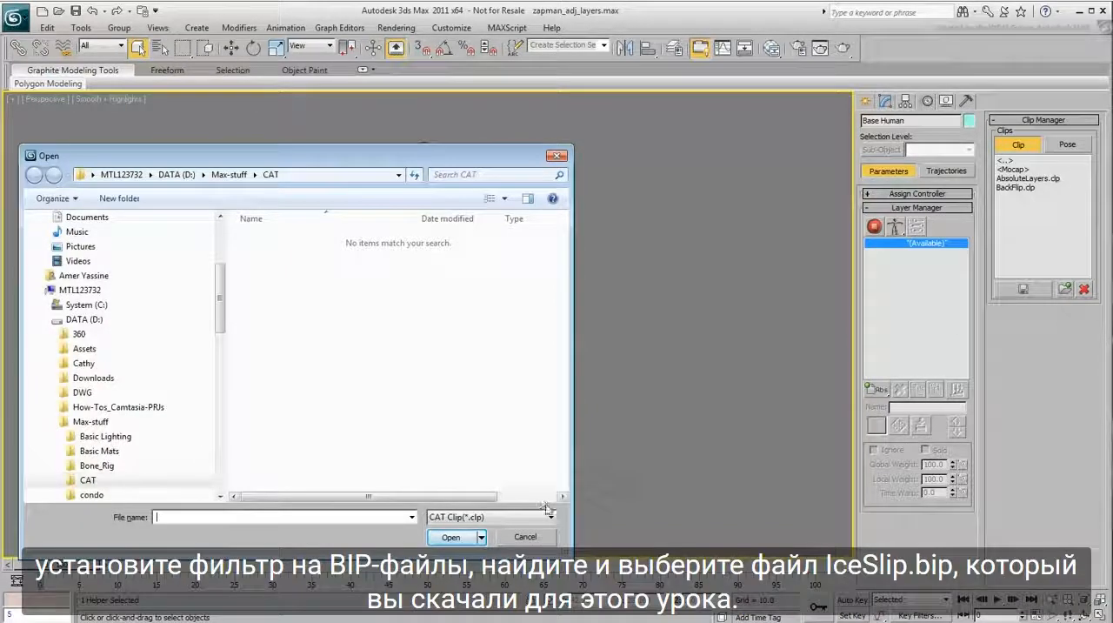
pyautogui.click(552, 518)
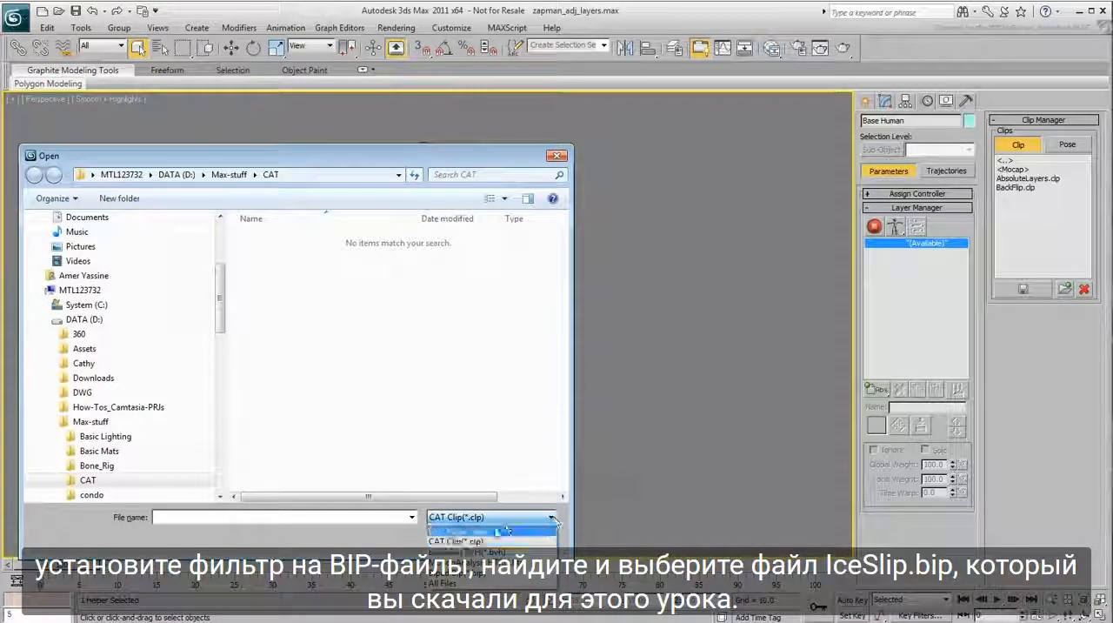
pyautogui.click(478, 572)
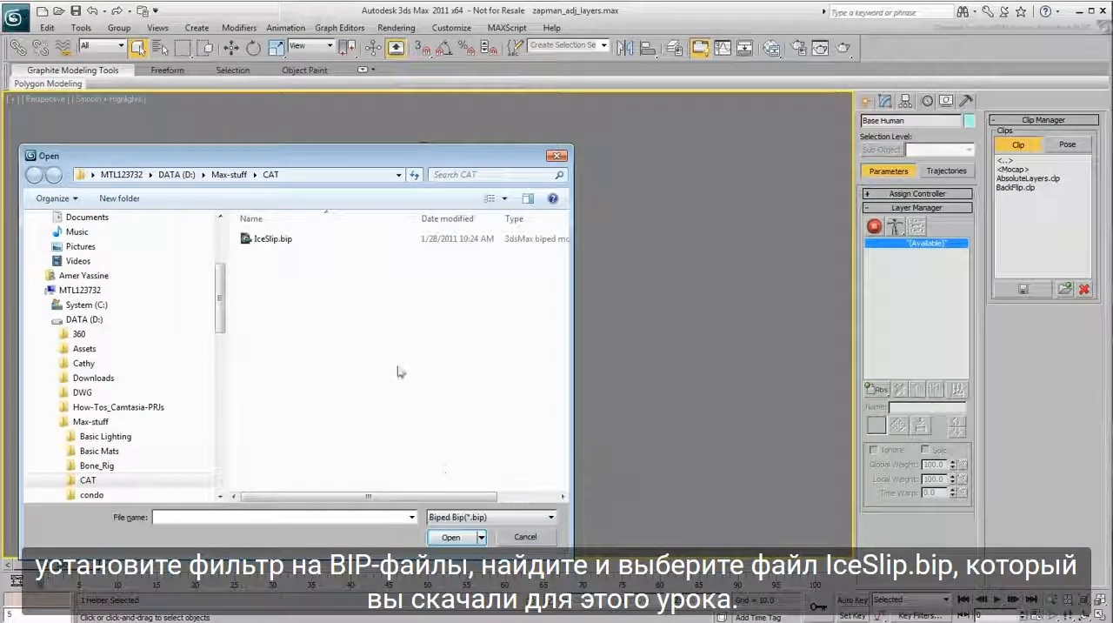
pyautogui.click(283, 243)
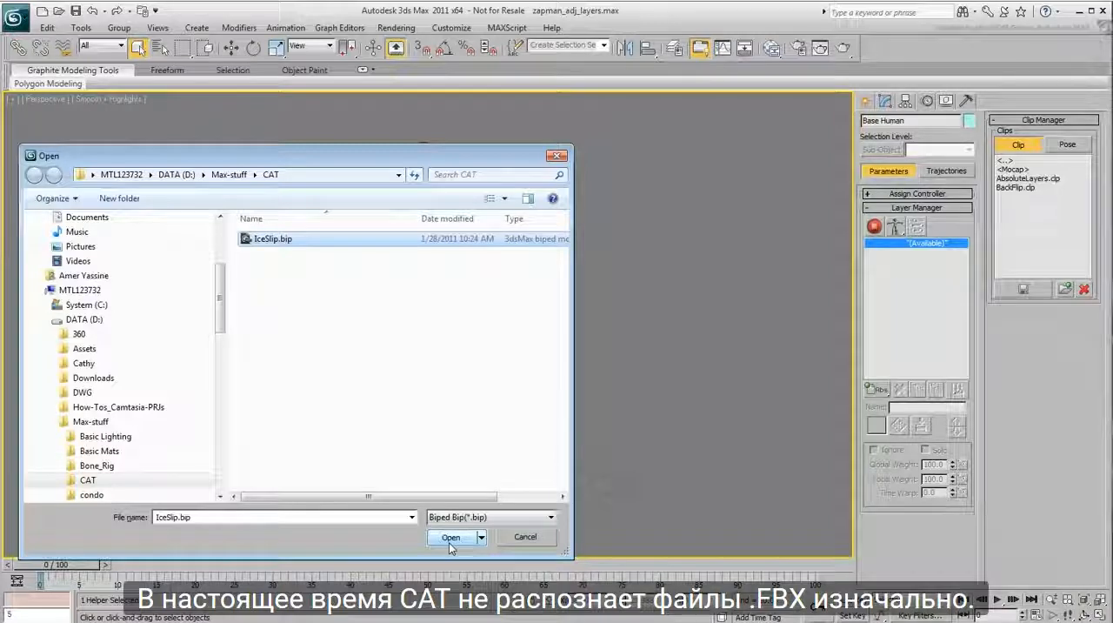
pyautogui.click(449, 537)
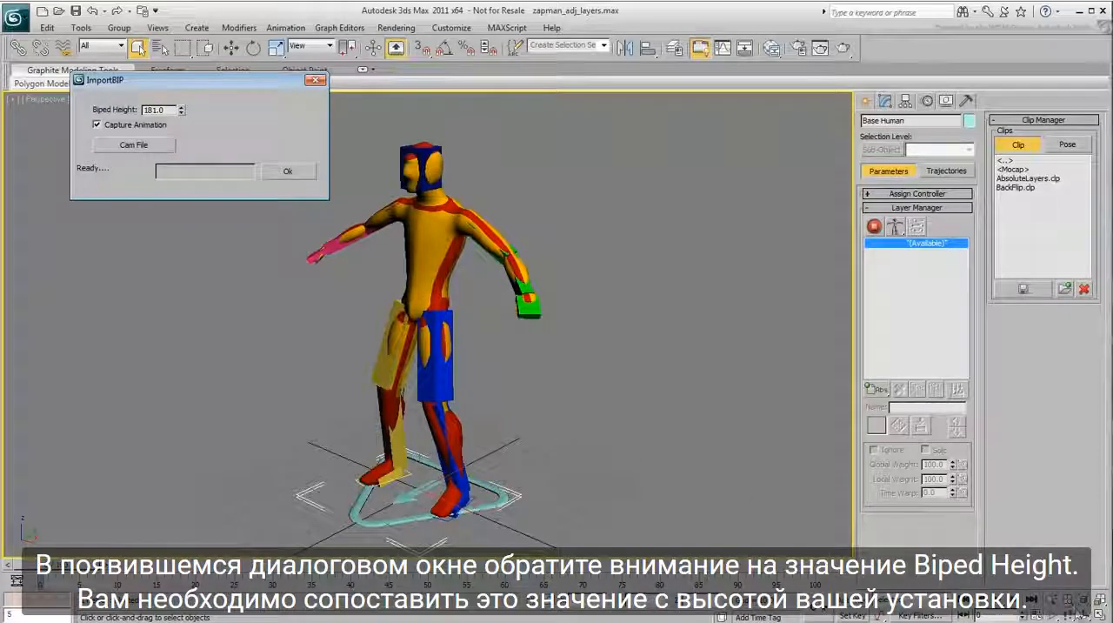
# Measure the character's height in the Front view from the floor between the feet to the top of the head
pyautogui.click(1100, 615)
pyautogui.rightClick(663, 215)
pyautogui.scroll(-5, 677, 209)
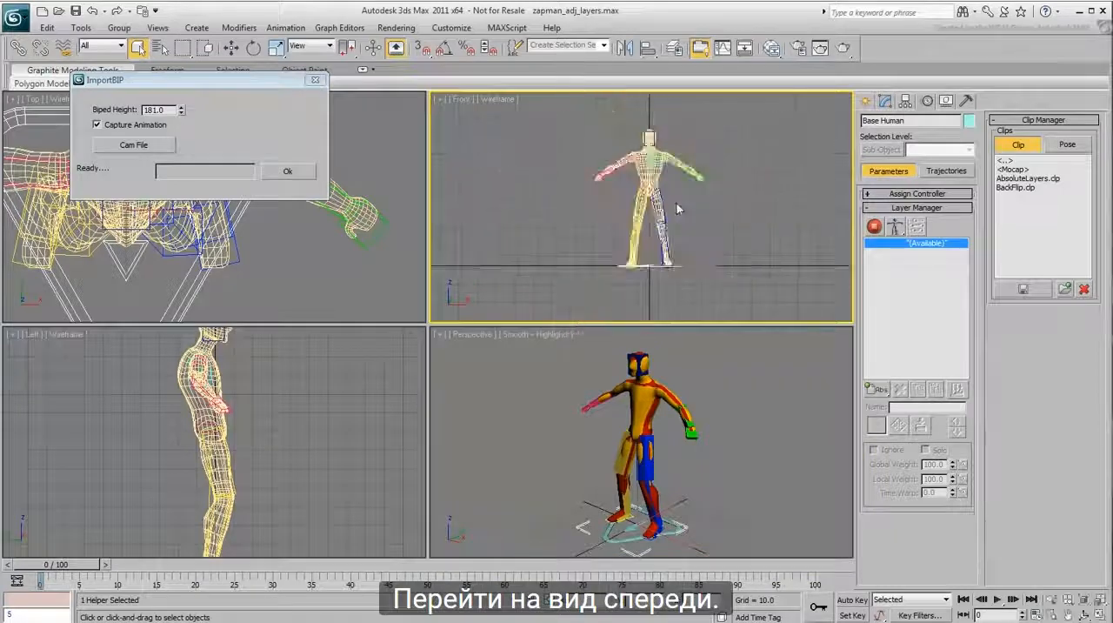
pyautogui.moveTo(677, 209); pyautogui.dragTo(682, 231, button='middle')
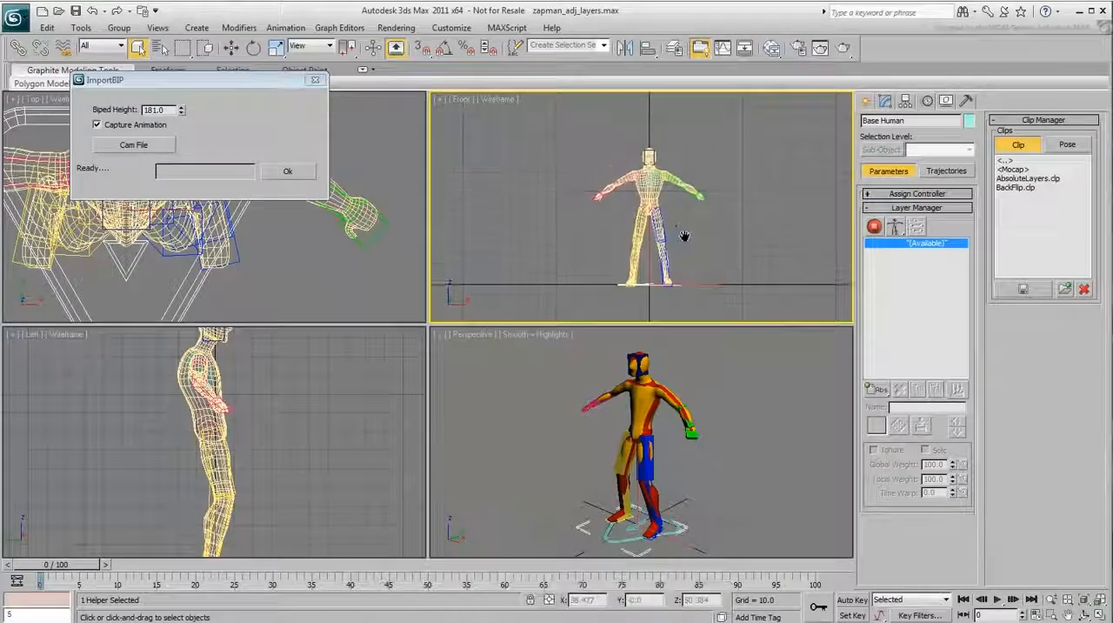
pyautogui.click(81, 28)
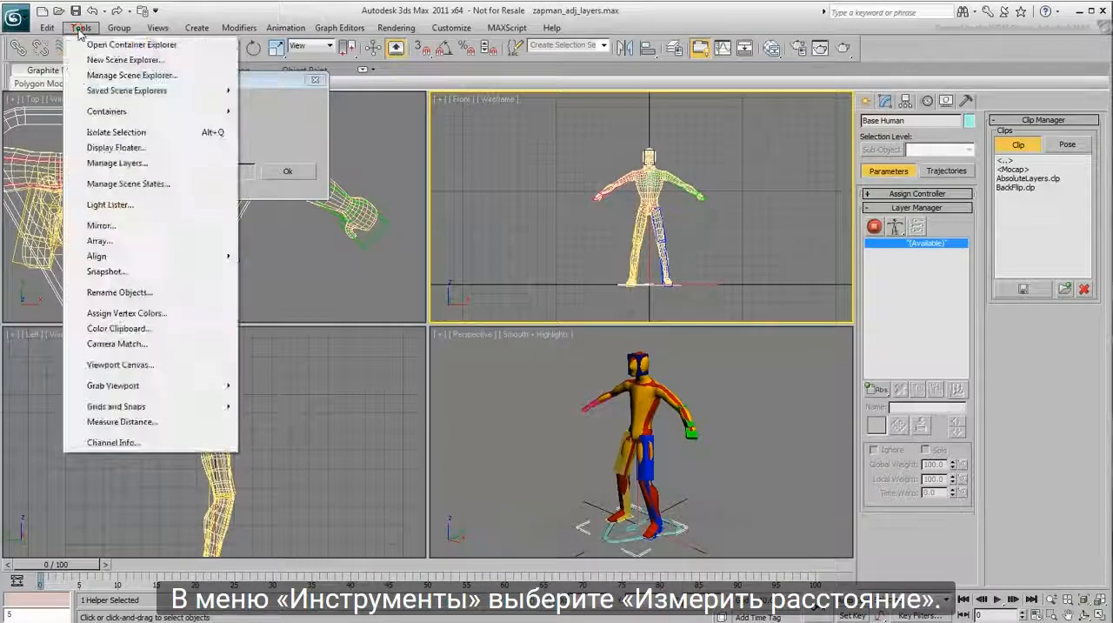
pyautogui.click(133, 422)
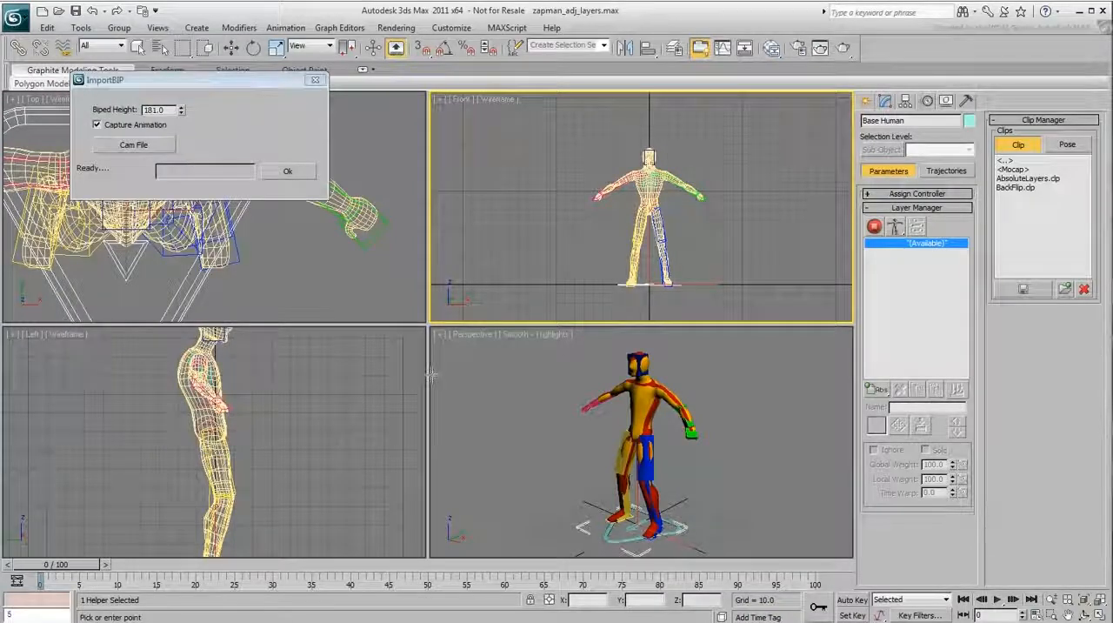
pyautogui.click(649, 283)
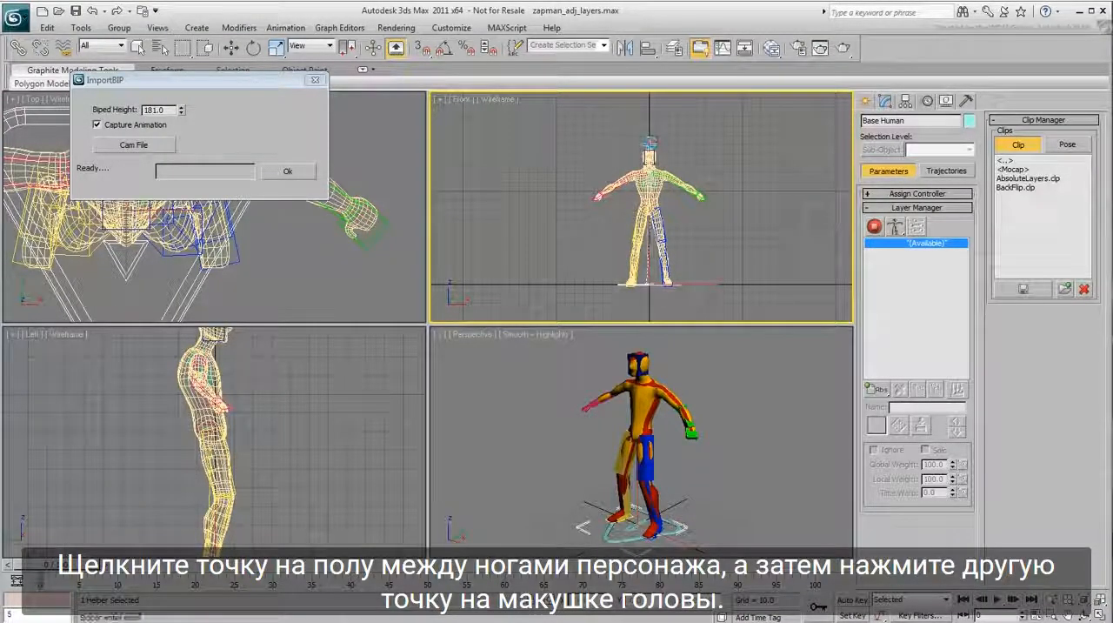
pyautogui.click(649, 155)
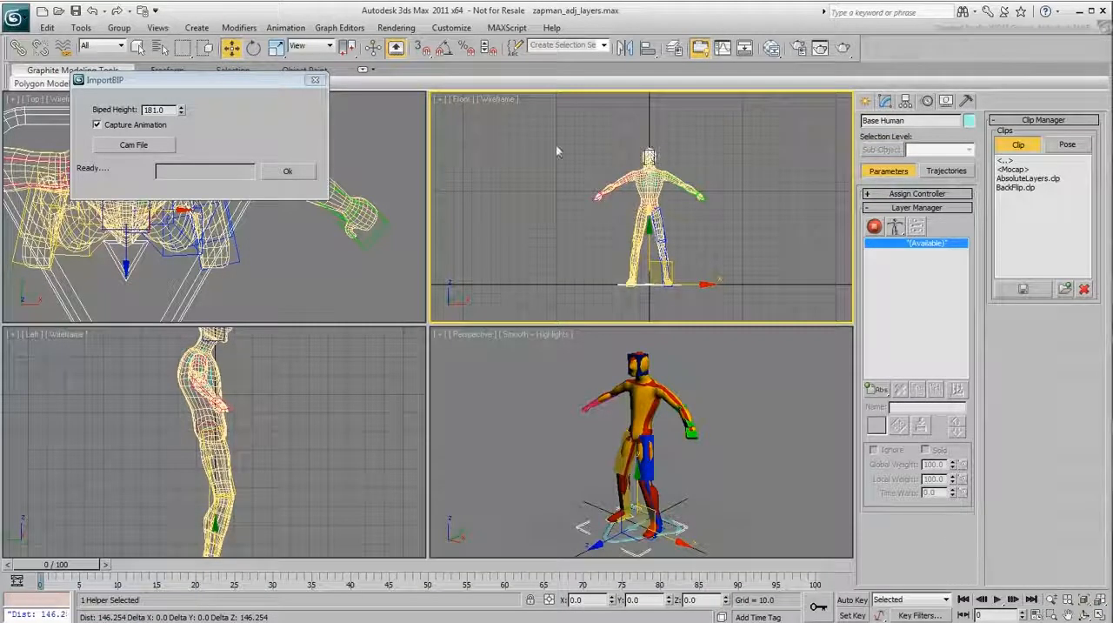
# Set the Biped Height to 146 with Capture Animation enabled and import the motion onto the rig
pyautogui.doubleClick(165, 111)
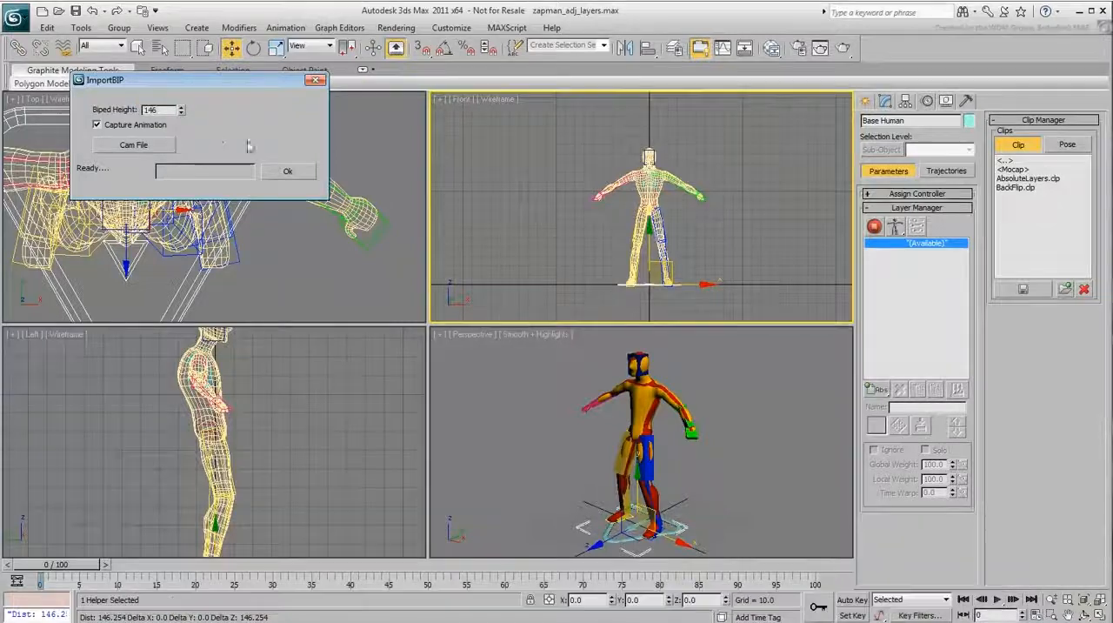
pyautogui.click(288, 170)
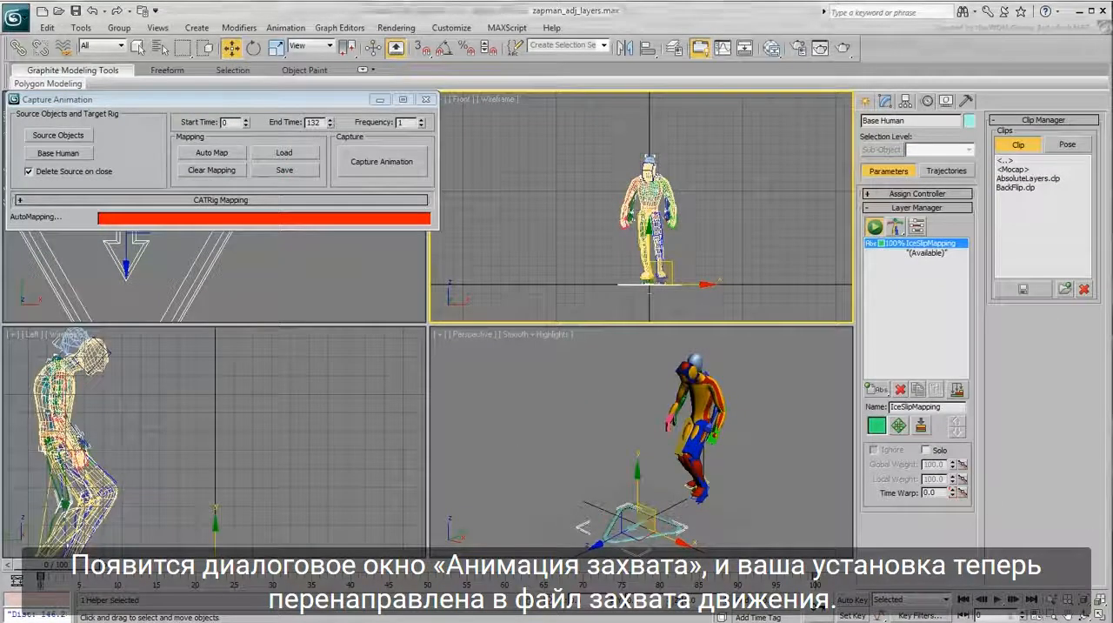
# Preview the imported motion and frame the character in a full-size Perspective view
pyautogui.click(998, 599)
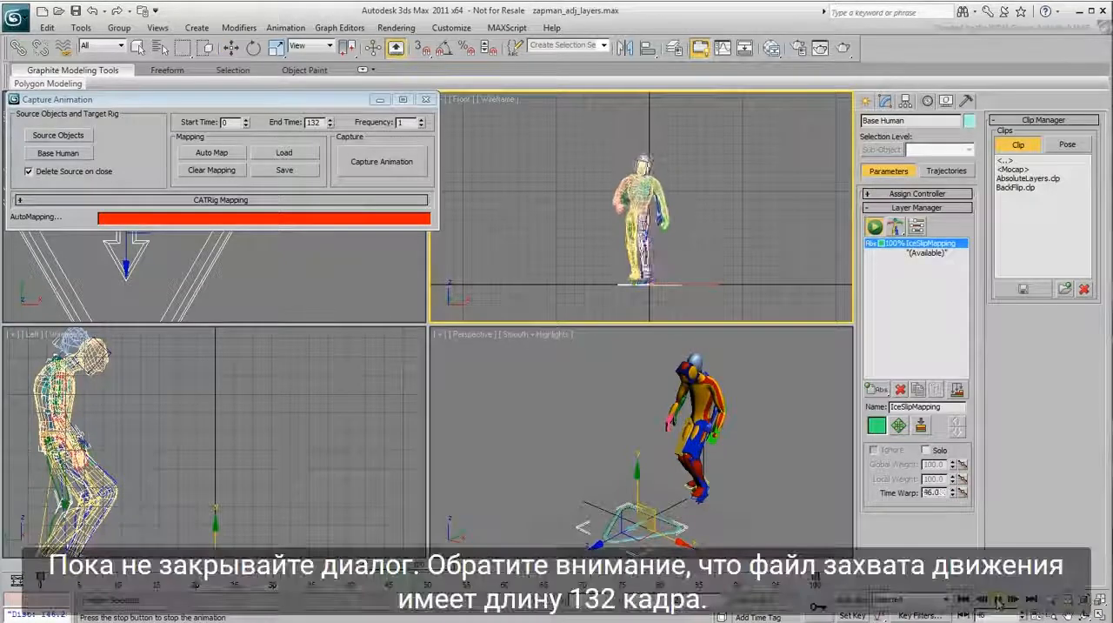
pyautogui.scroll(-4, 685, 363)
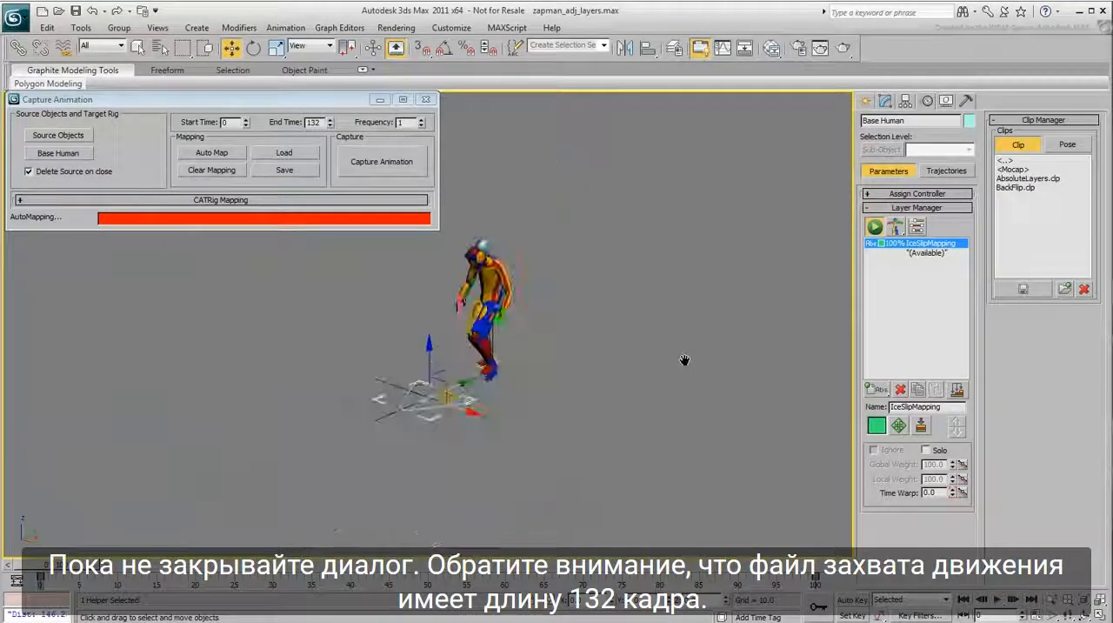
pyautogui.moveTo(595, 367); pyautogui.dragTo(739, 349, button='middle')
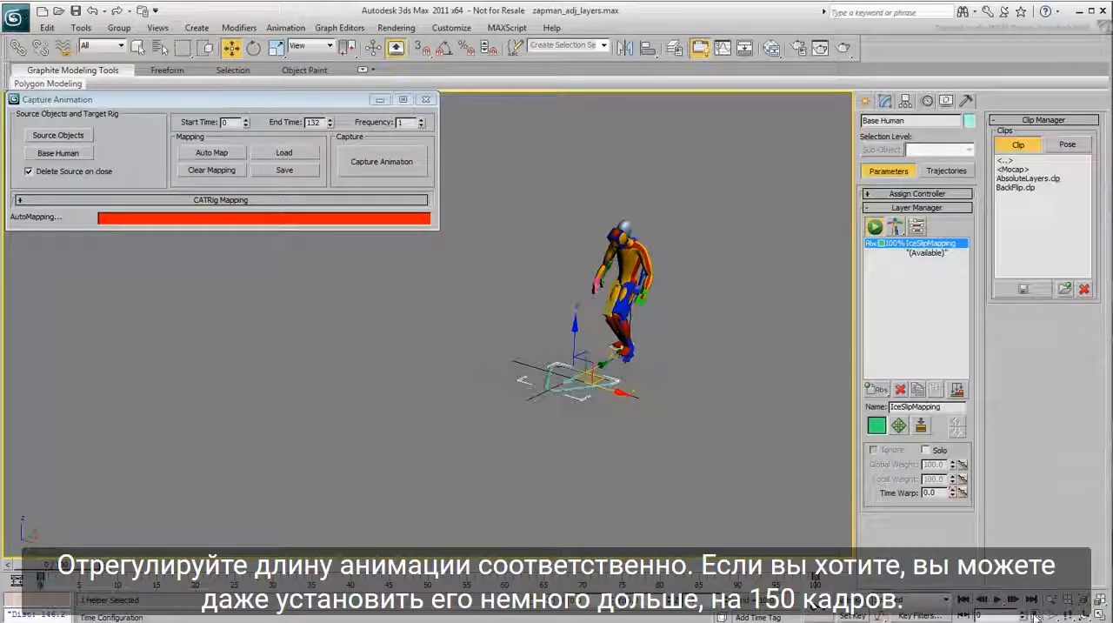
# Set the animation length to 150 frames in the time configuration
pyautogui.click(1035, 614)
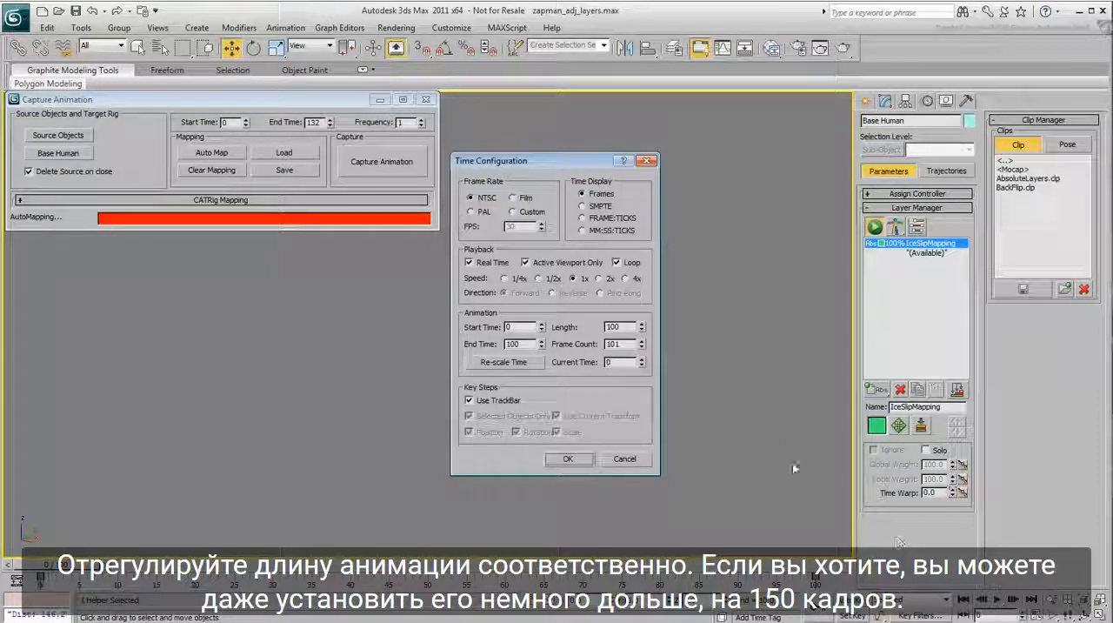
pyautogui.doubleClick(614, 326)
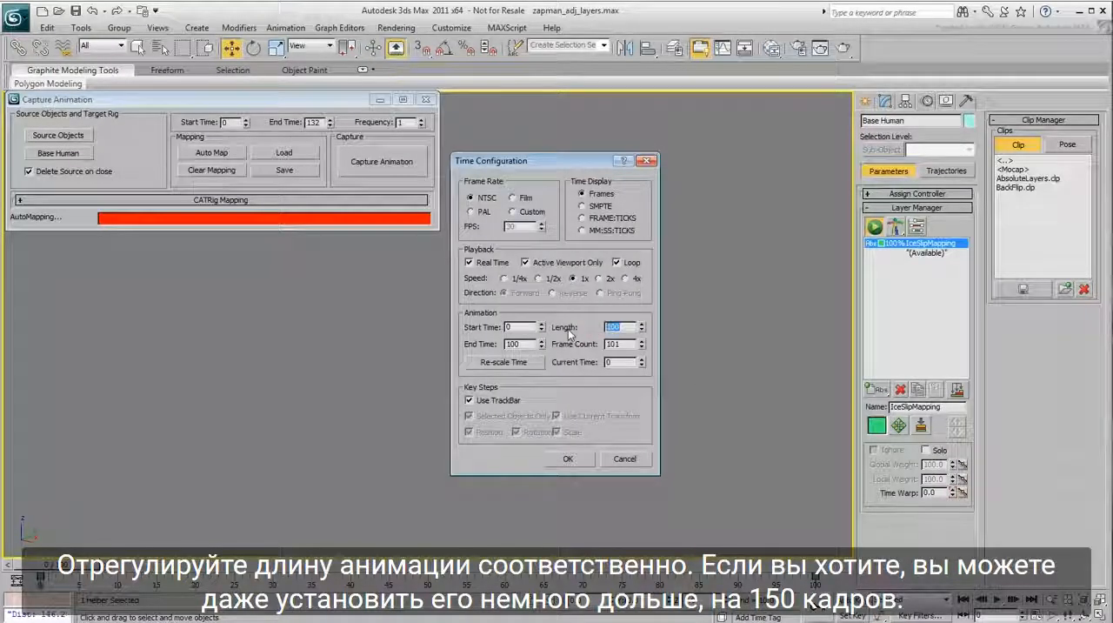
pyautogui.write('150')
pyautogui.press('Return')
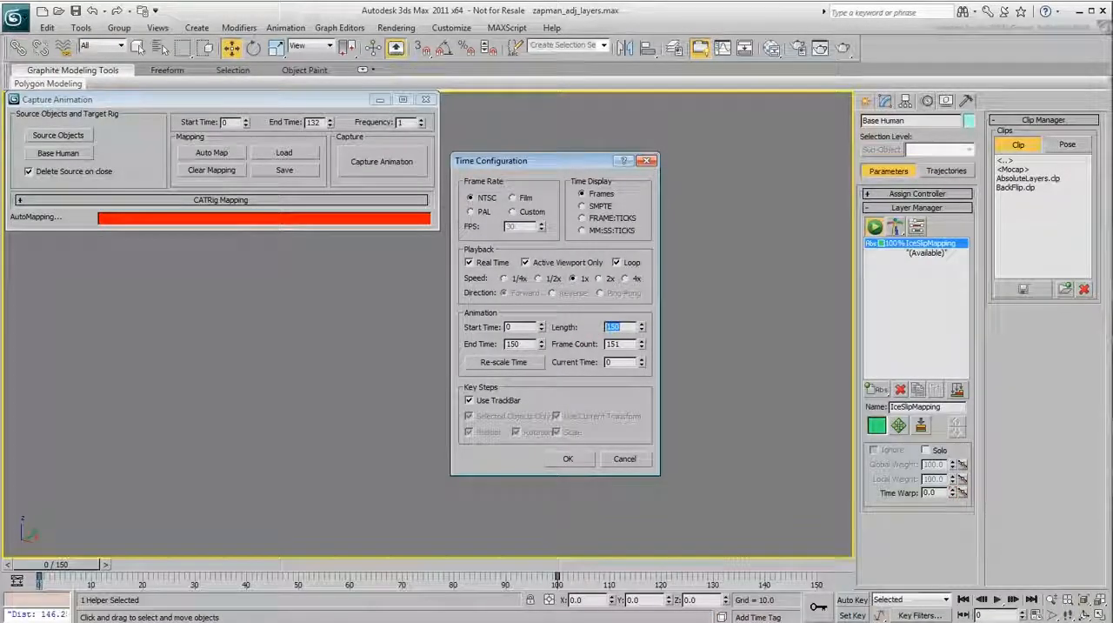
pyautogui.click(568, 458)
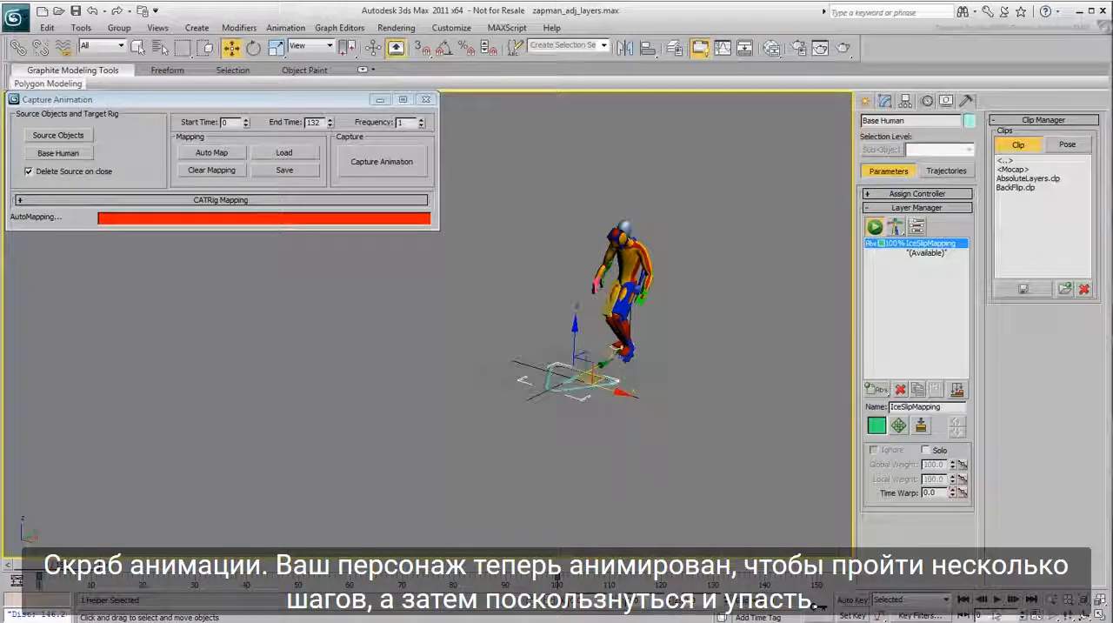
# Play and scrub the animation from a side view to check the feet, head and shoulders, returning to frame 0
pyautogui.press('/')
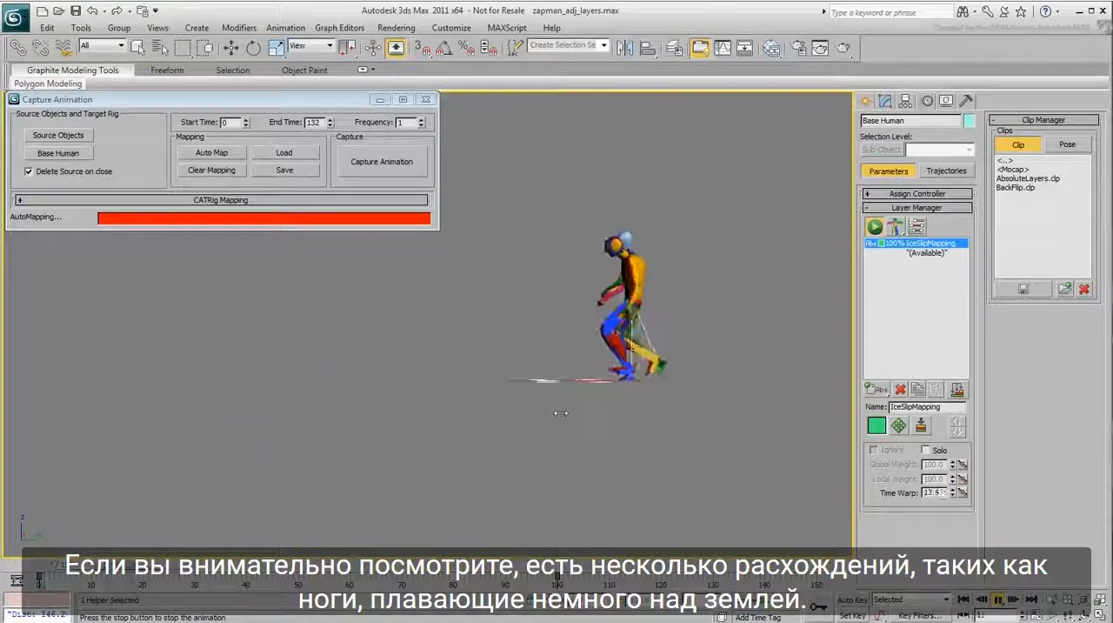
pyautogui.scroll(4, 554, 382)
pyautogui.moveTo(622, 461); pyautogui.dragTo(457, 456, button='middle')
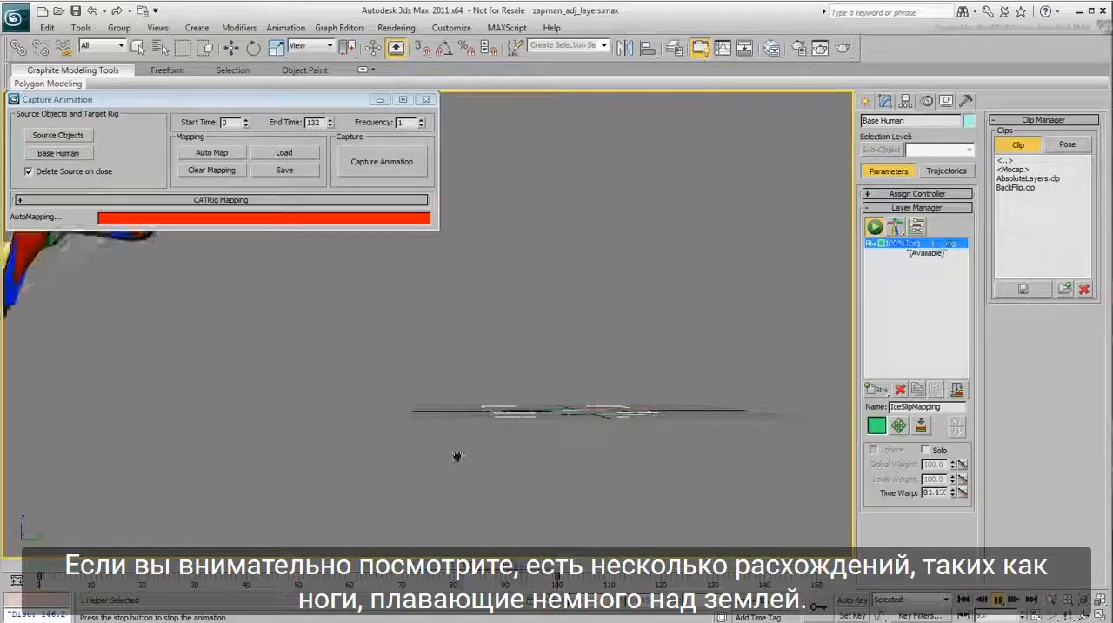
pyautogui.click(998, 599)
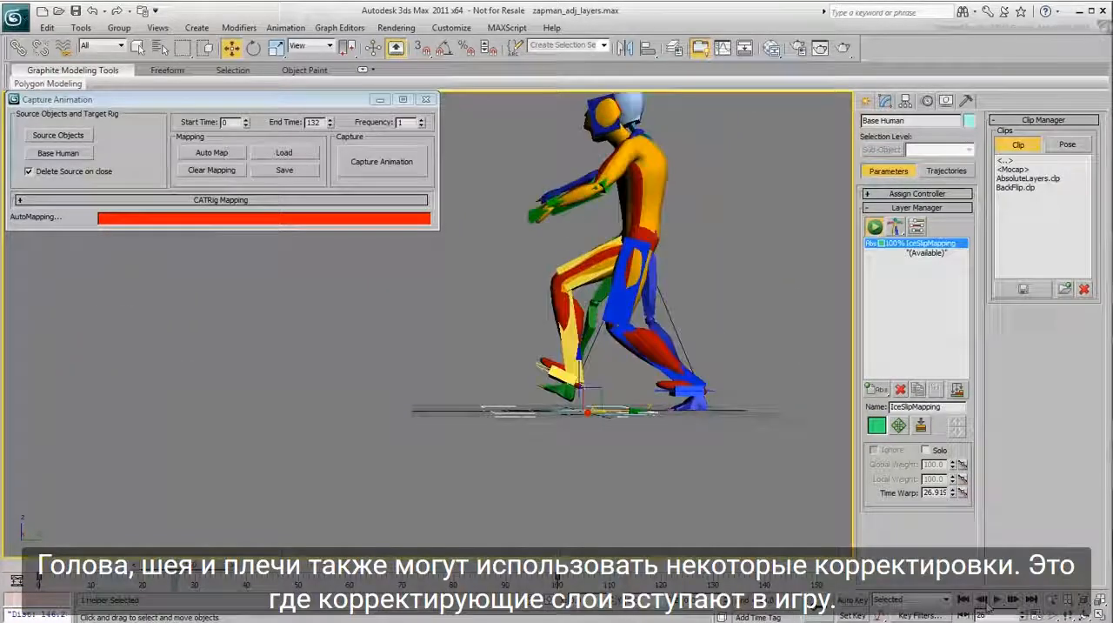
pyautogui.moveTo(174, 567)
pyautogui.mouseDown()
pyautogui.moveTo(120, 567)
pyautogui.moveTo(265, 566)
pyautogui.moveTo(189, 567)
pyautogui.mouseUp()
pyautogui.moveTo(299, 413); pyautogui.dragTo(295, 461, button='middle')
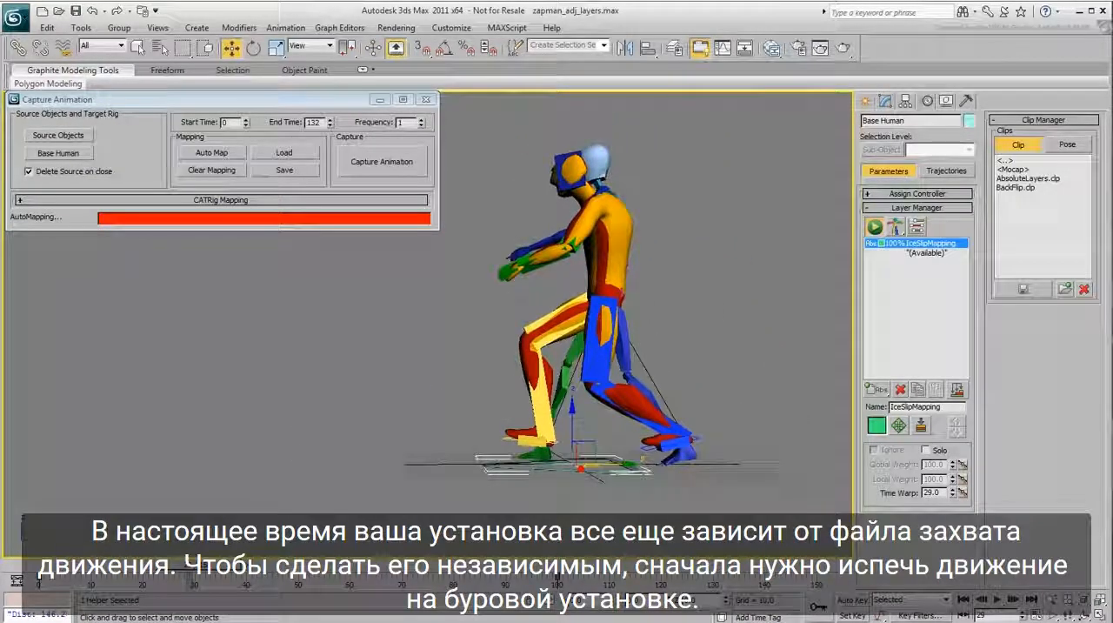
pyautogui.moveTo(190, 567); pyautogui.dragTo(39, 567)
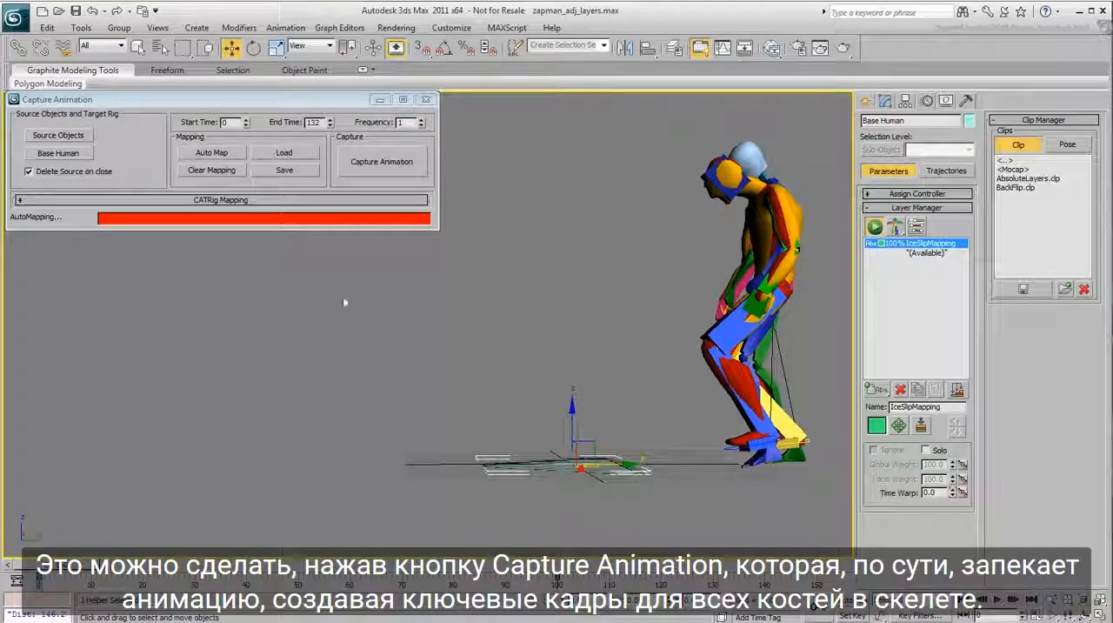
# Bake the motion onto the rig with Capture Animation and check the keys on a foot, the right thigh and the right forearm
pyautogui.click(369, 165)
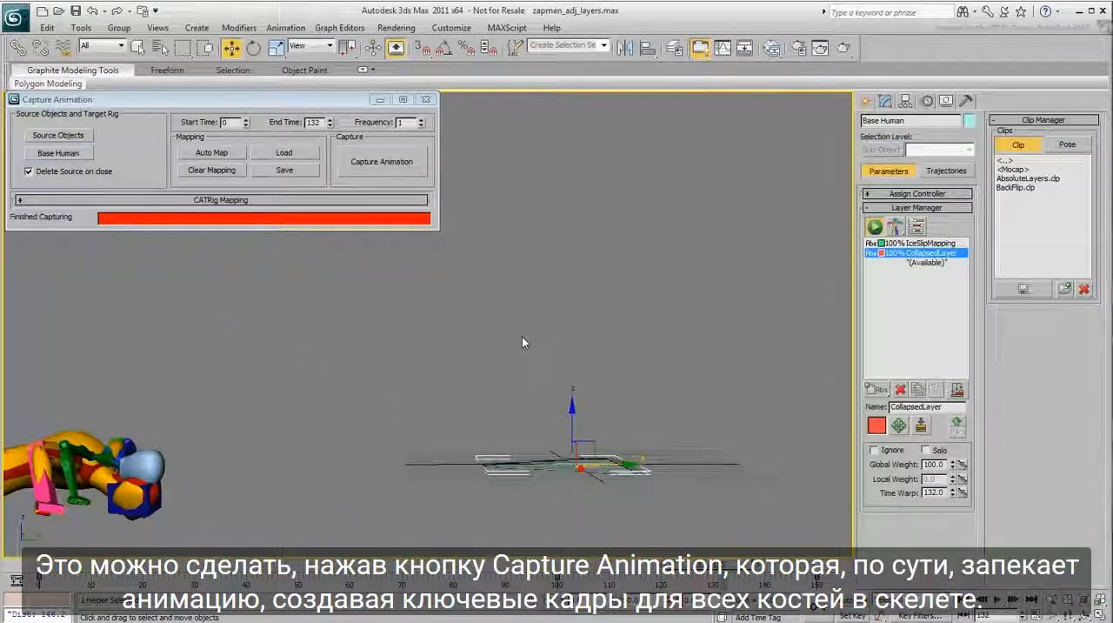
pyautogui.moveTo(410, 369); pyautogui.dragTo(768, 319, button='middle')
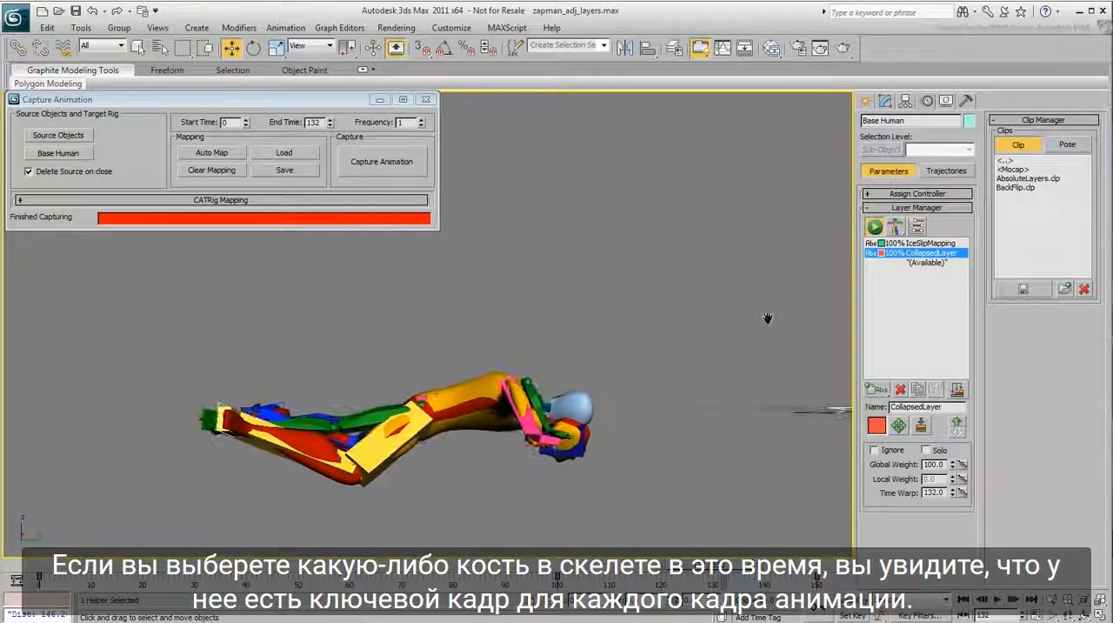
pyautogui.click(211, 424)
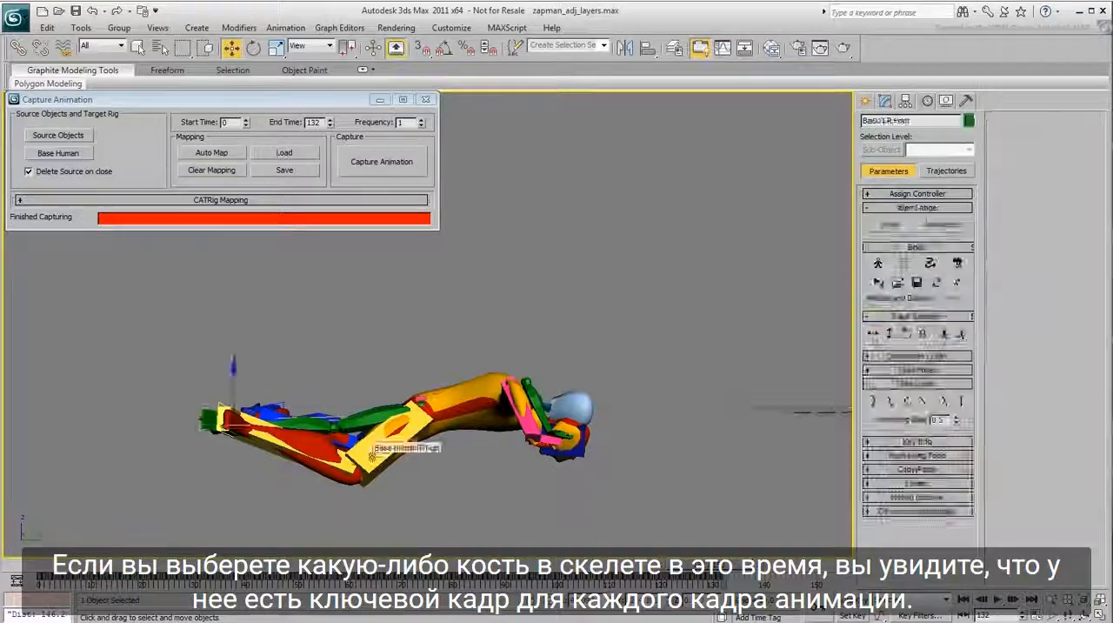
pyautogui.click(372, 456)
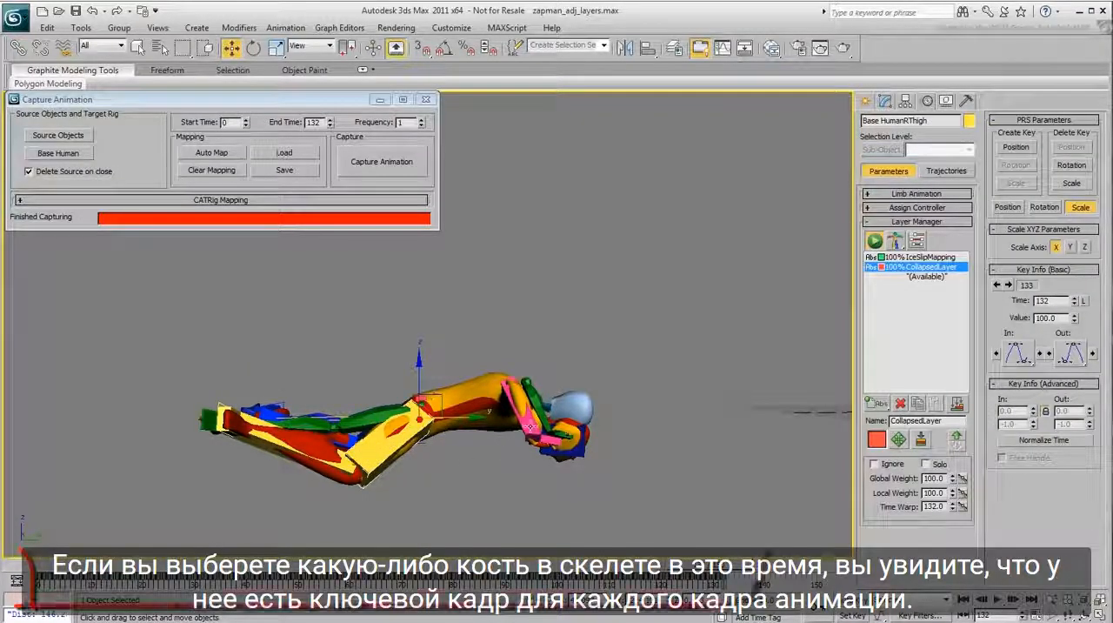
pyautogui.click(530, 426)
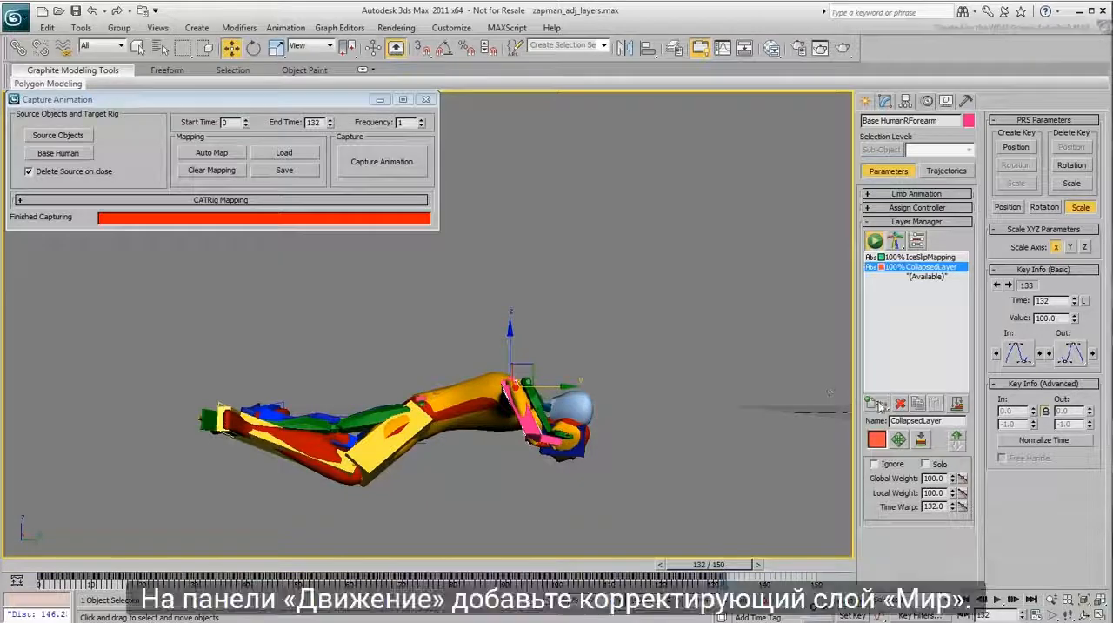
# Add an Adjustment World layer above the collapsed layer and go to frame 16
pyautogui.moveTo(876, 403); pyautogui.dragTo(878, 453)
pyautogui.moveTo(581, 382); pyautogui.dragTo(516, 420, button='middle')
pyautogui.keyDown('alt'); pyautogui.moveTo(356, 447); pyautogui.dragTo(389, 467, button='middle'); pyautogui.keyUp('alt')
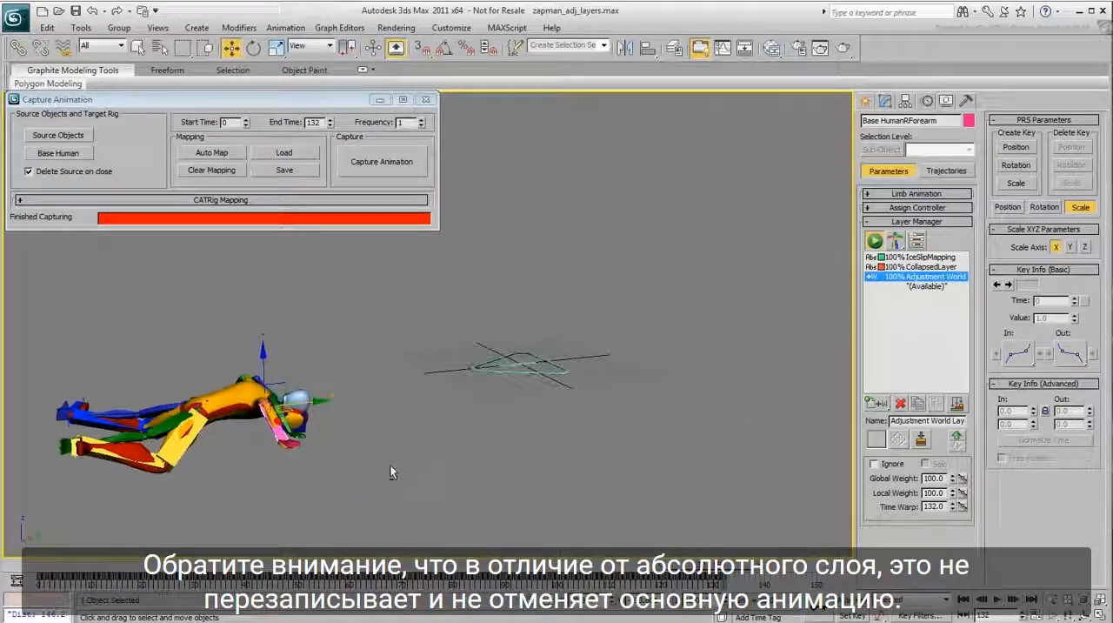
pyautogui.moveTo(68, 563); pyautogui.dragTo(136, 569)
pyautogui.press('w')
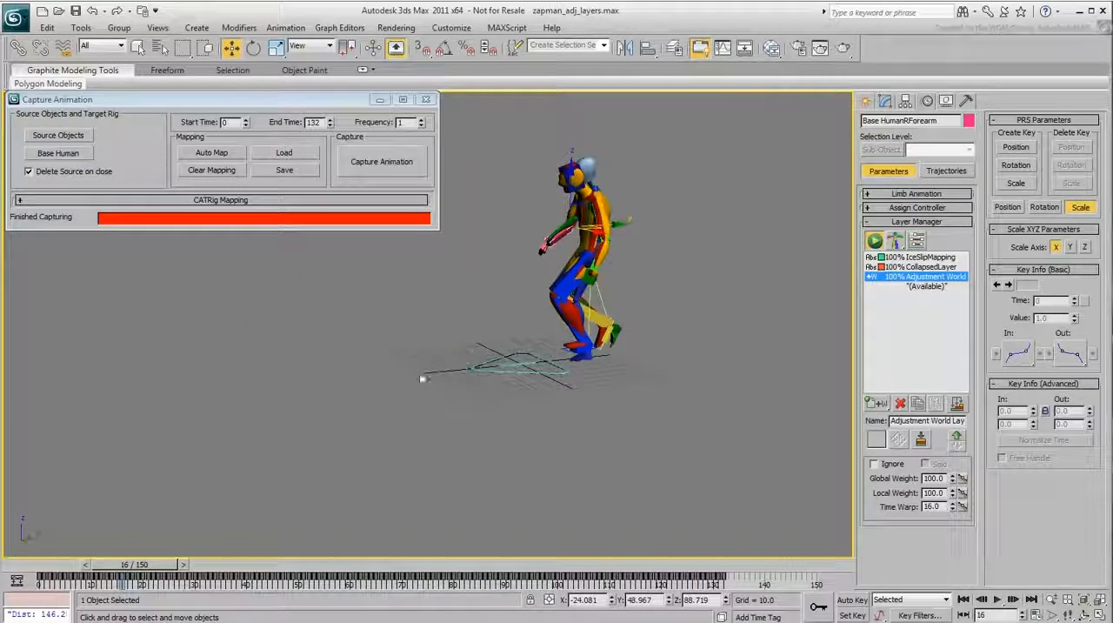
# Turn on Auto Key and go to frame 0 with the Adjustment World layer active
pyautogui.moveTo(427, 377); pyautogui.dragTo(528, 418, button='middle')
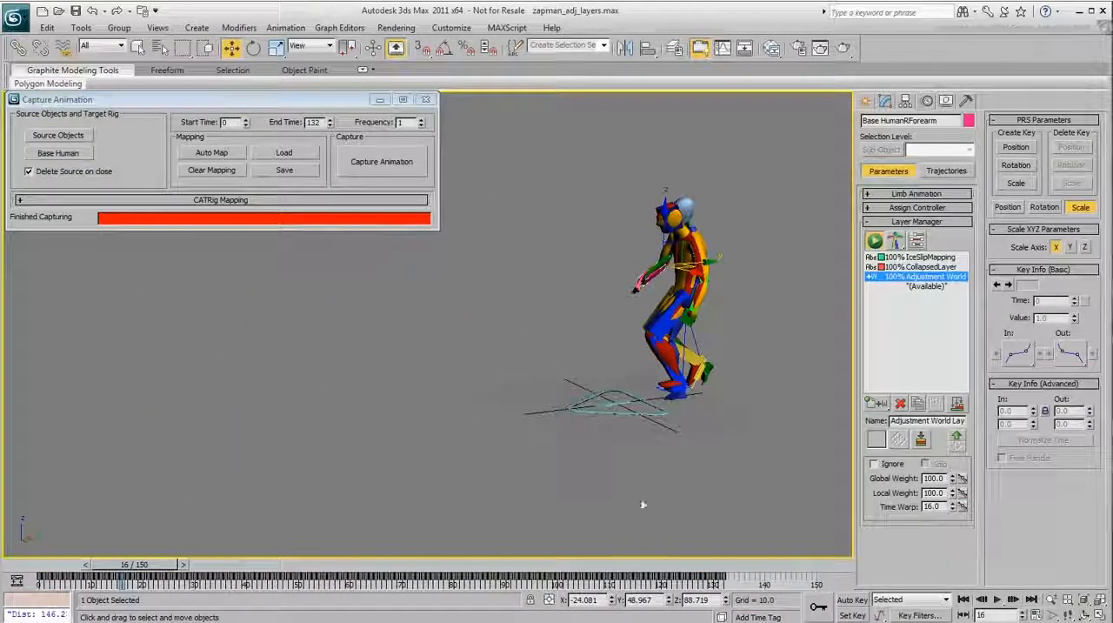
pyautogui.click(853, 599)
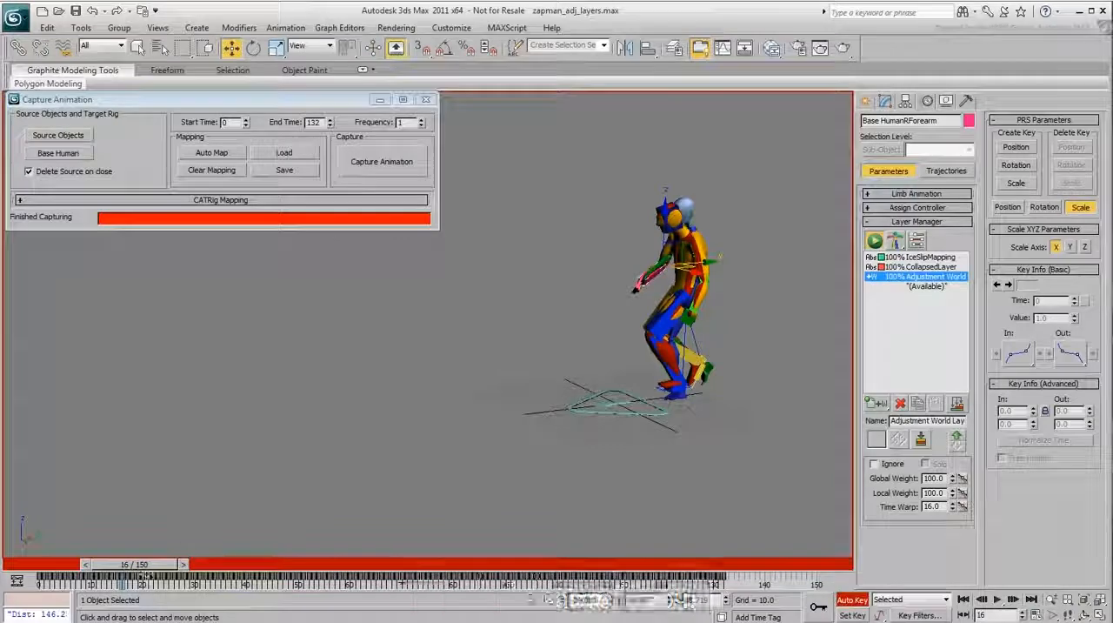
pyautogui.moveTo(148, 565); pyautogui.dragTo(39, 566)
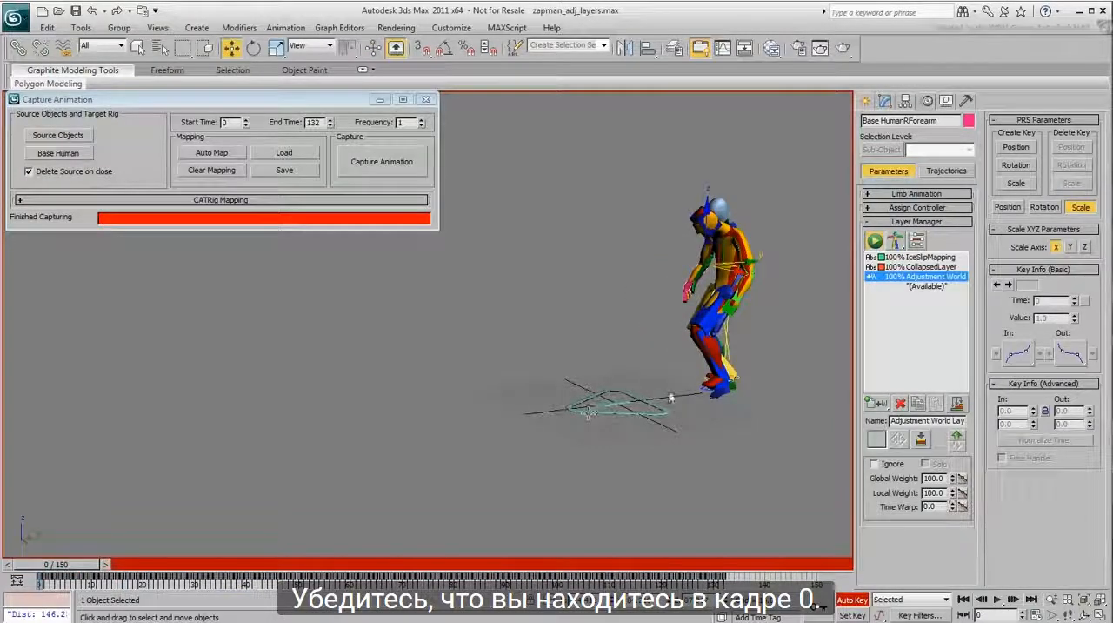
# Lower the right foot platform about 7 units and the left foot platform to ground level at frame 0, checking the motion
pyautogui.scroll(10, 671, 398)
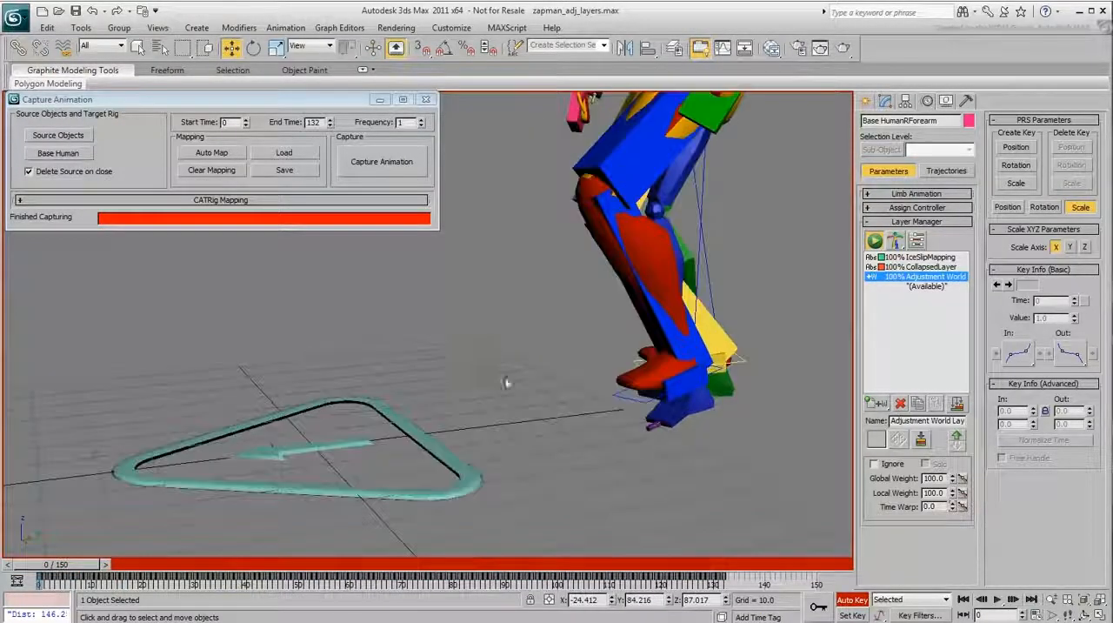
pyautogui.keyDown('alt'); pyautogui.moveTo(507, 383); pyautogui.dragTo(529, 414, button='middle'); pyautogui.keyUp('alt')
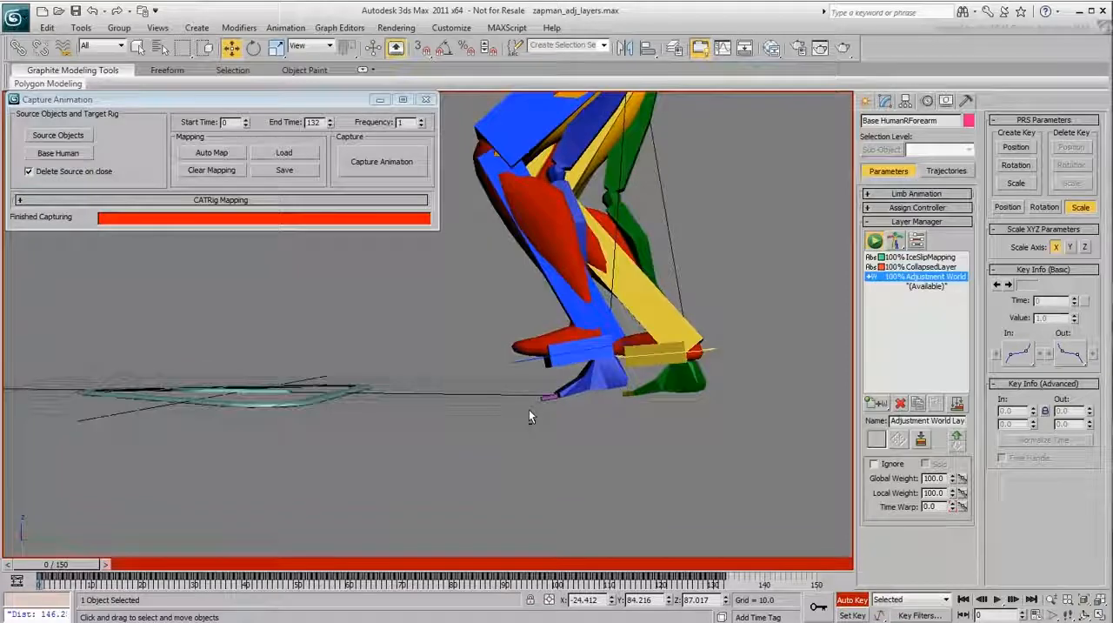
pyautogui.click(713, 350)
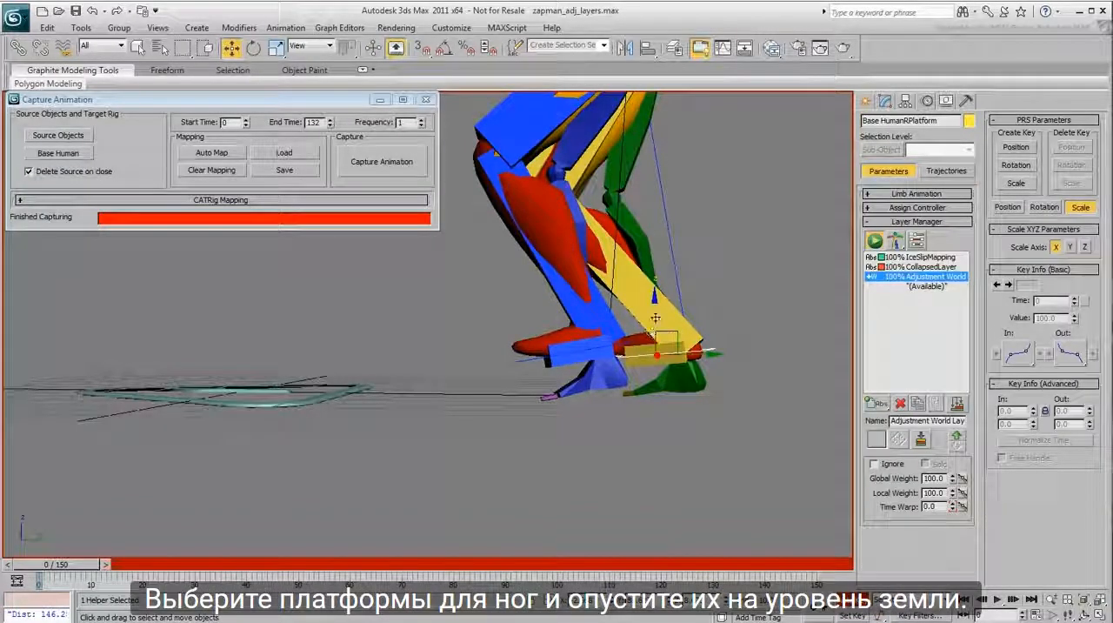
pyautogui.moveTo(655, 318); pyautogui.dragTo(662, 355)
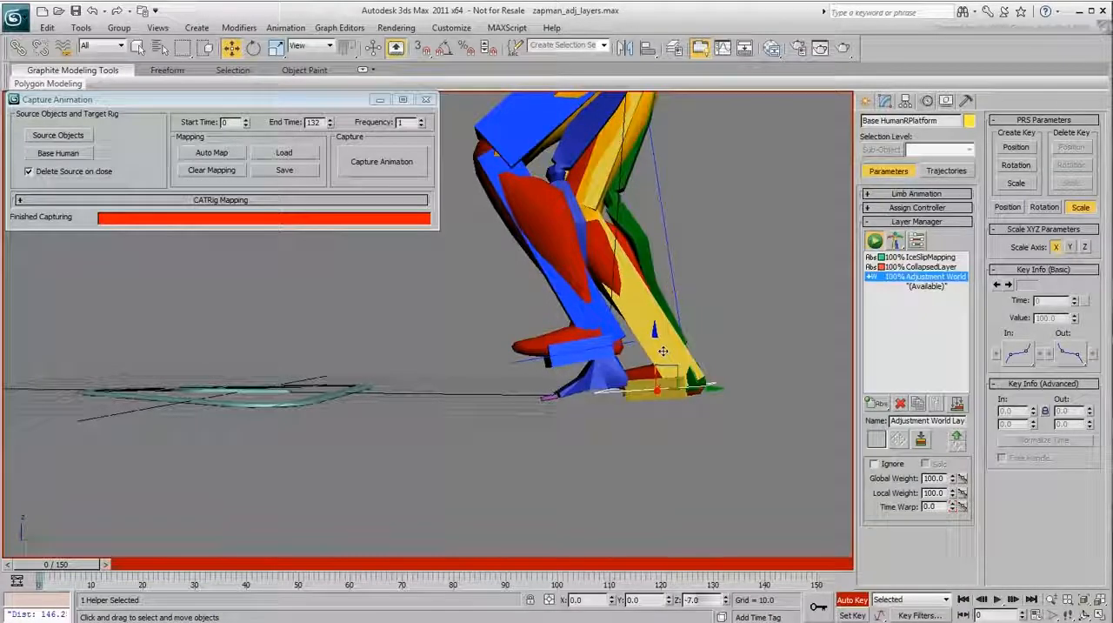
pyautogui.moveTo(527, 358); pyautogui.dragTo(526, 408)
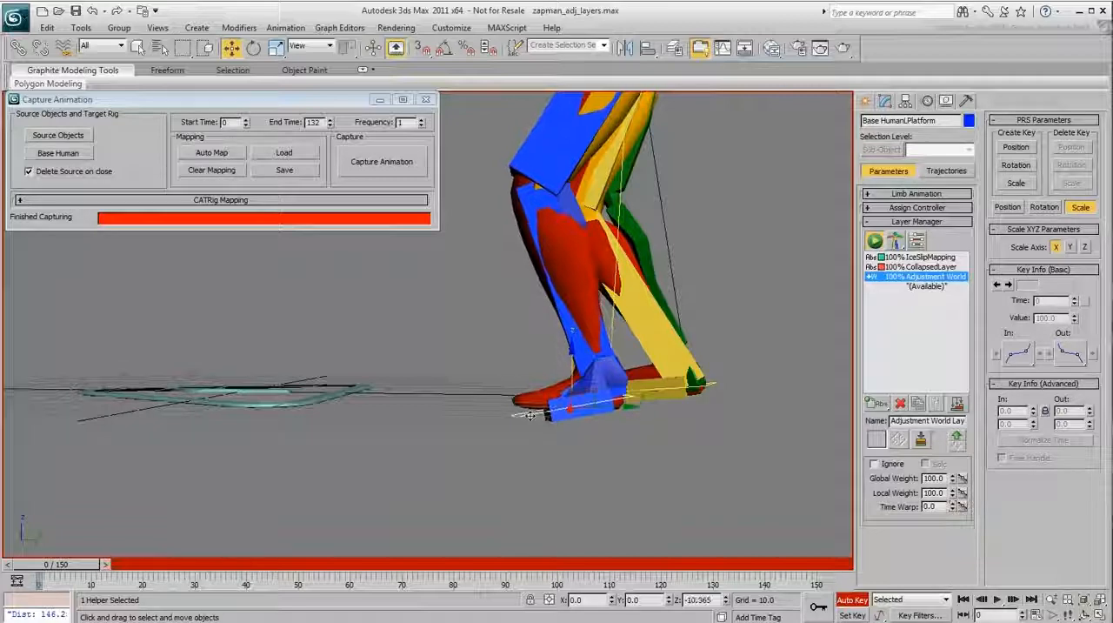
pyautogui.scroll(-3, 513, 303)
pyautogui.moveTo(535, 281); pyautogui.dragTo(567, 446, button='middle')
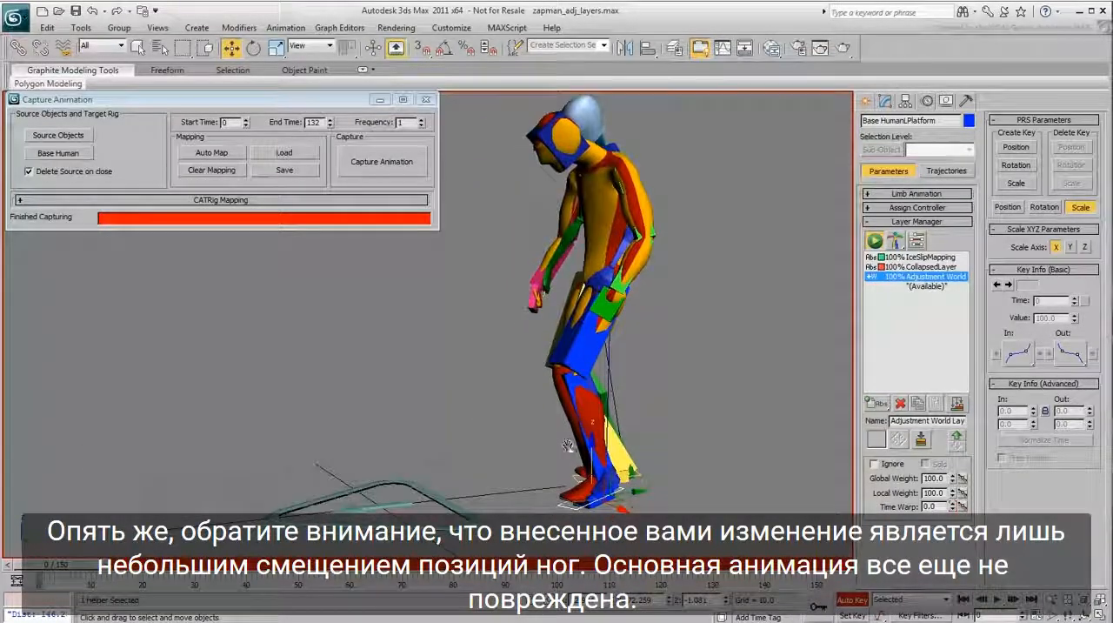
pyautogui.moveTo(41, 567); pyautogui.dragTo(321, 571)
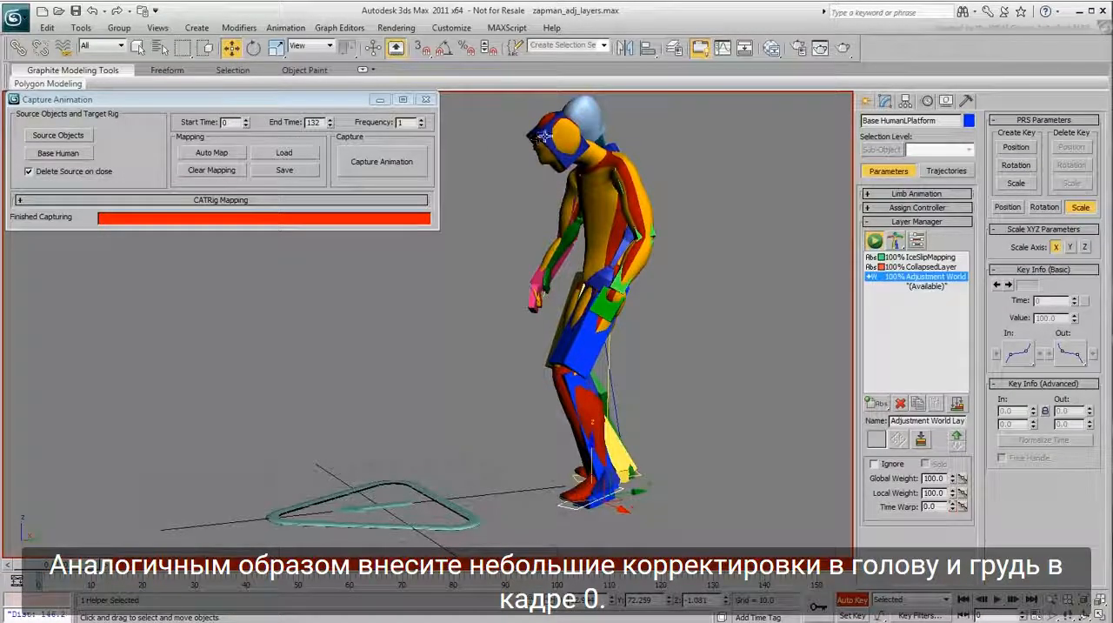
# Rotate the rig's head slightly upward at frame 0
pyautogui.click(543, 137)
pyautogui.scroll(1, 548, 173)
pyautogui.rightClick(551, 191)
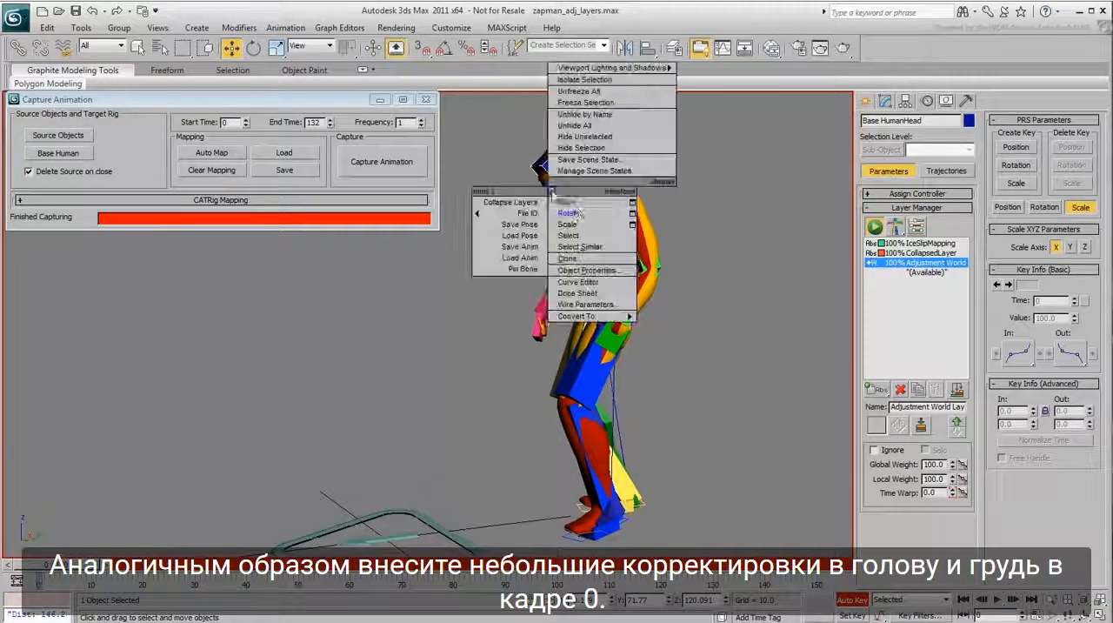
pyautogui.click(567, 213)
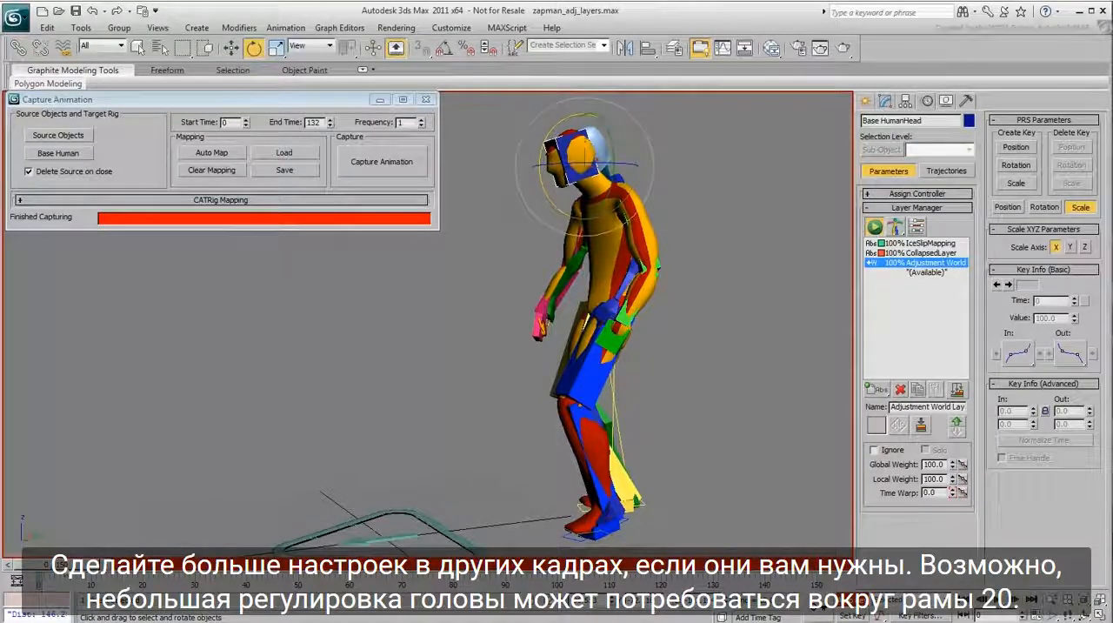
# Tilt the head about 14 degrees around X at frame 20 and turn Auto Key off
pyautogui.moveTo(66, 565); pyautogui.dragTo(168, 576)
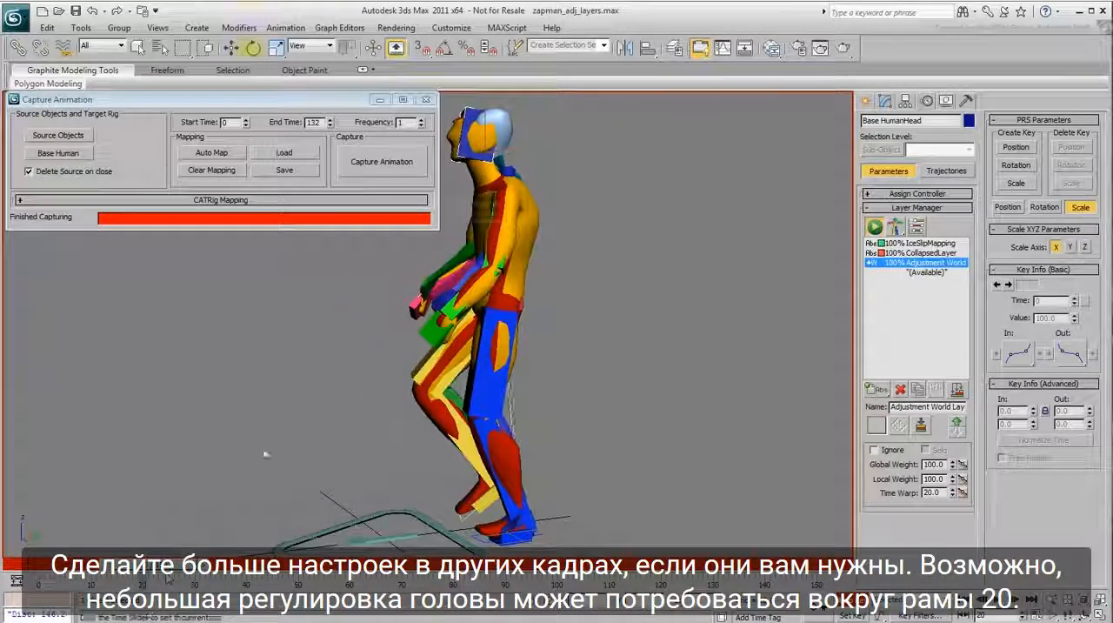
pyautogui.moveTo(266, 454); pyautogui.dragTo(338, 478, button='middle')
pyautogui.moveTo(521, 211); pyautogui.dragTo(534, 223)
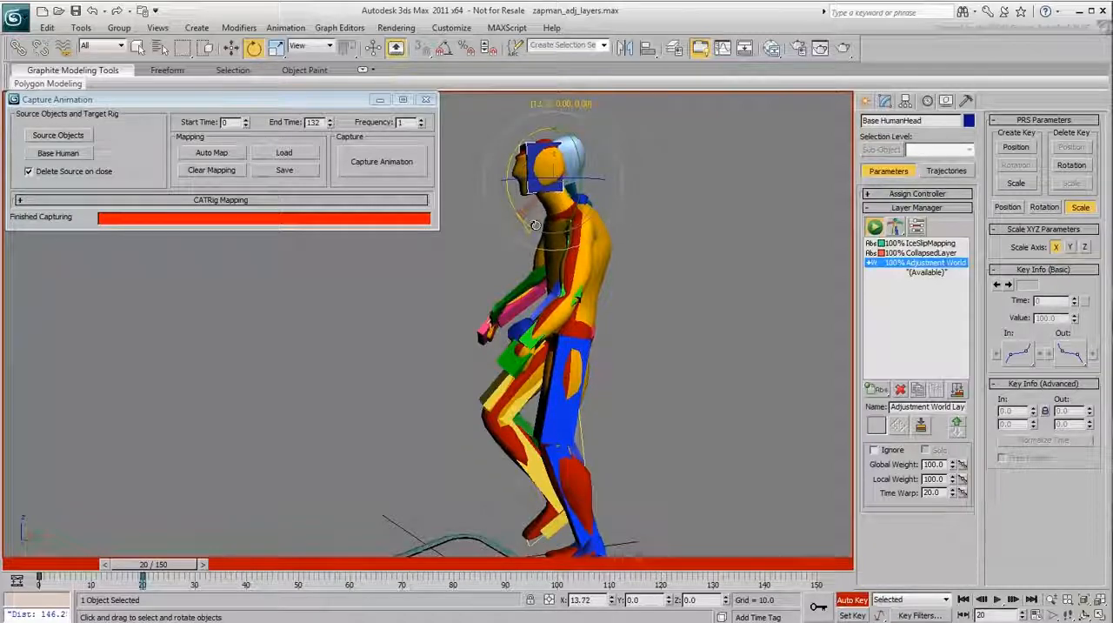
pyautogui.scroll(-4, 356, 448)
pyautogui.moveTo(358, 449); pyautogui.dragTo(570, 456, button='middle')
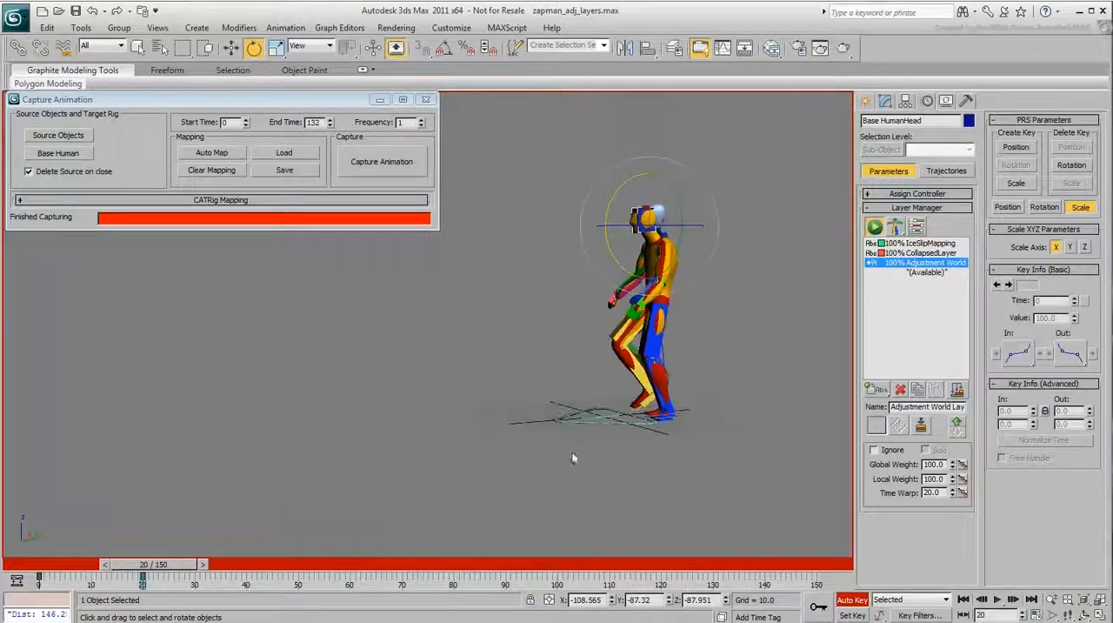
pyautogui.click(852, 600)
# Play and scrub the adjusted animation to check the feet and head, ending at frame 56
pyautogui.click(997, 599)
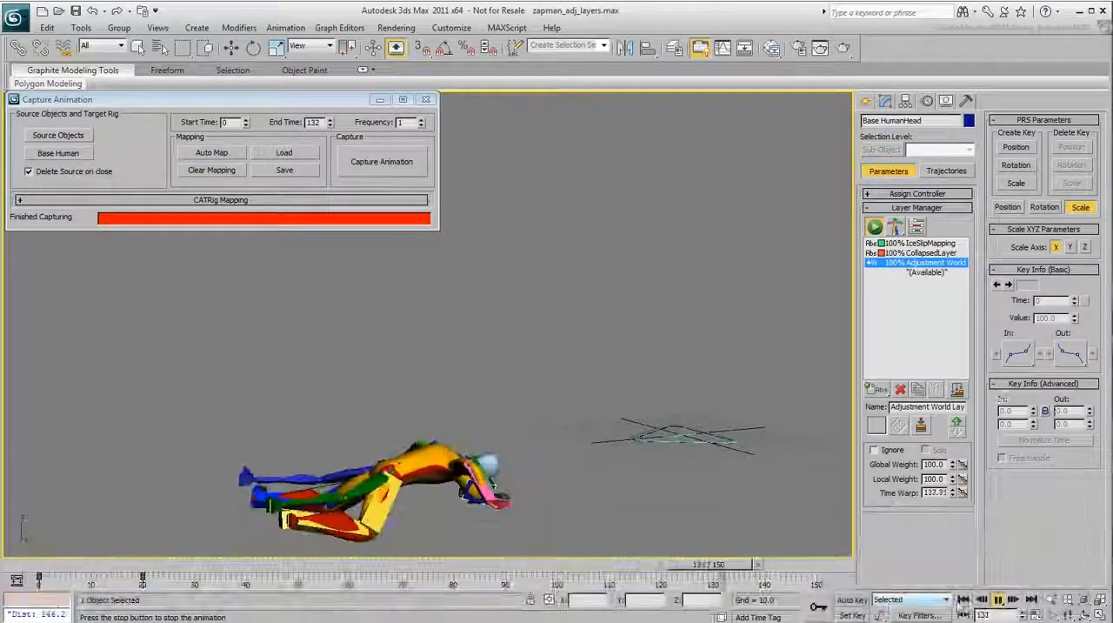
pyautogui.click(1002, 600)
pyautogui.click(1002, 601)
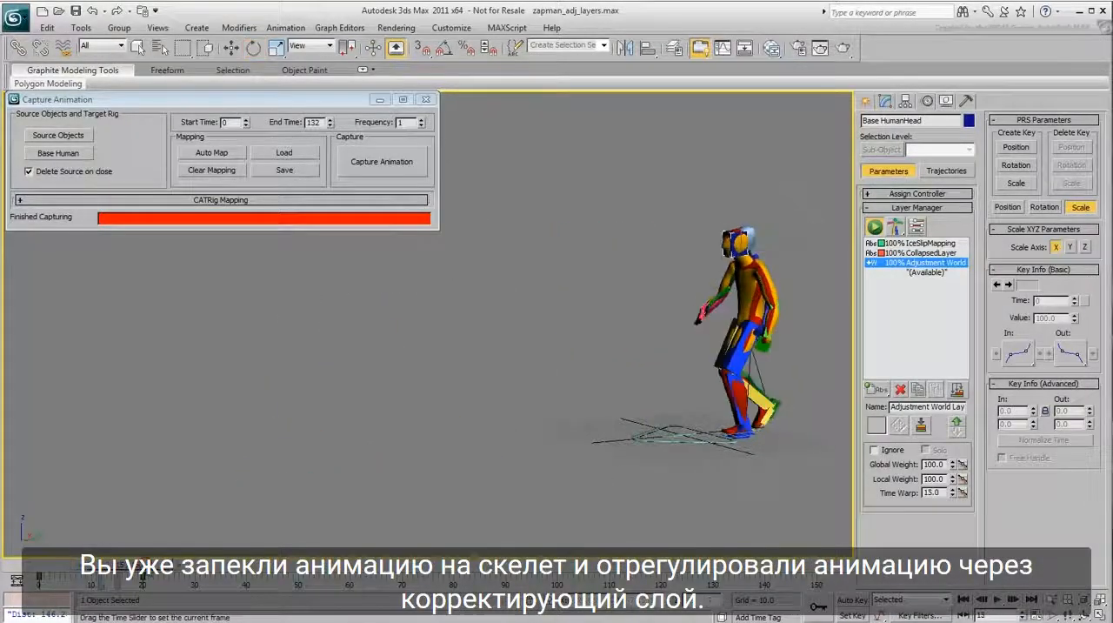
pyautogui.moveTo(257, 573); pyautogui.dragTo(349, 580)
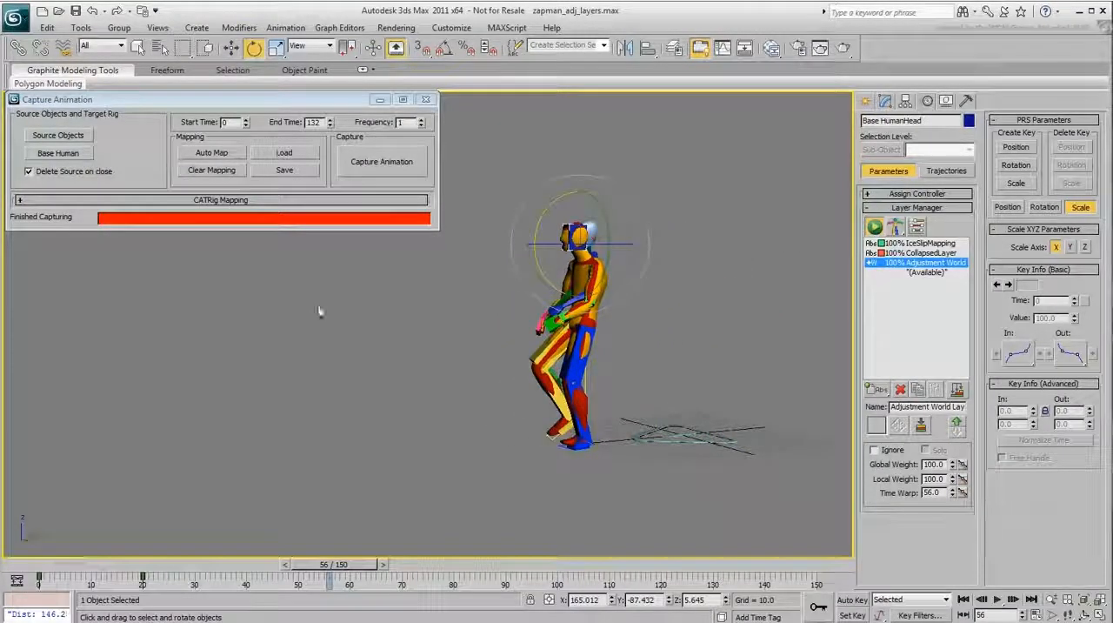
# Close the Capture Animation window, deleting the source hierarchy and mapping layer, and deselect everything
pyautogui.click(426, 101)
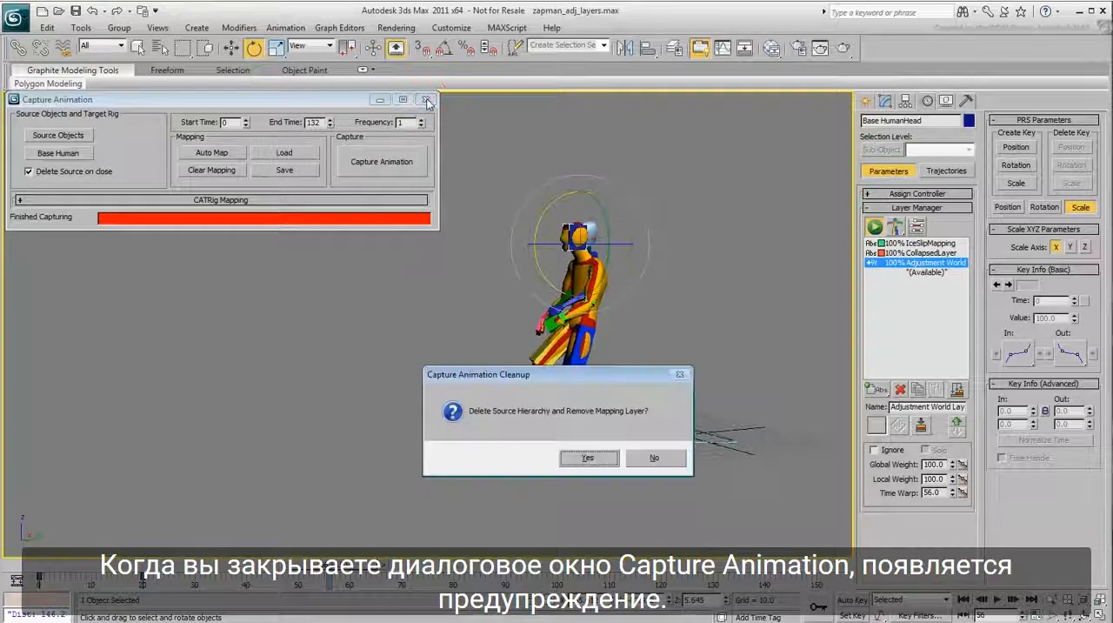
pyautogui.click(588, 459)
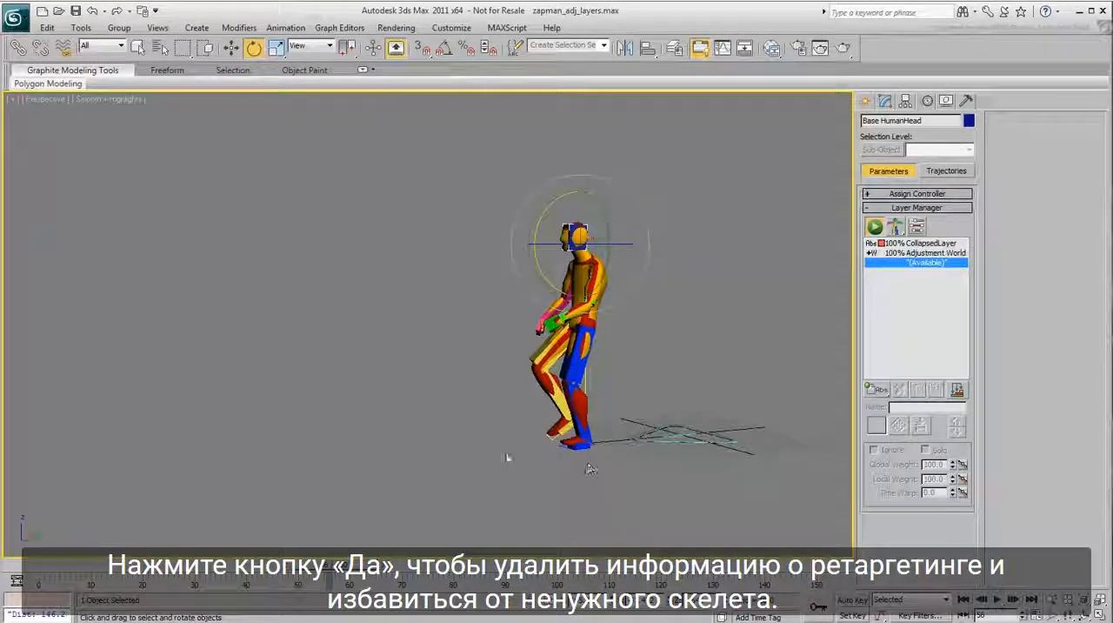
pyautogui.click(409, 427)
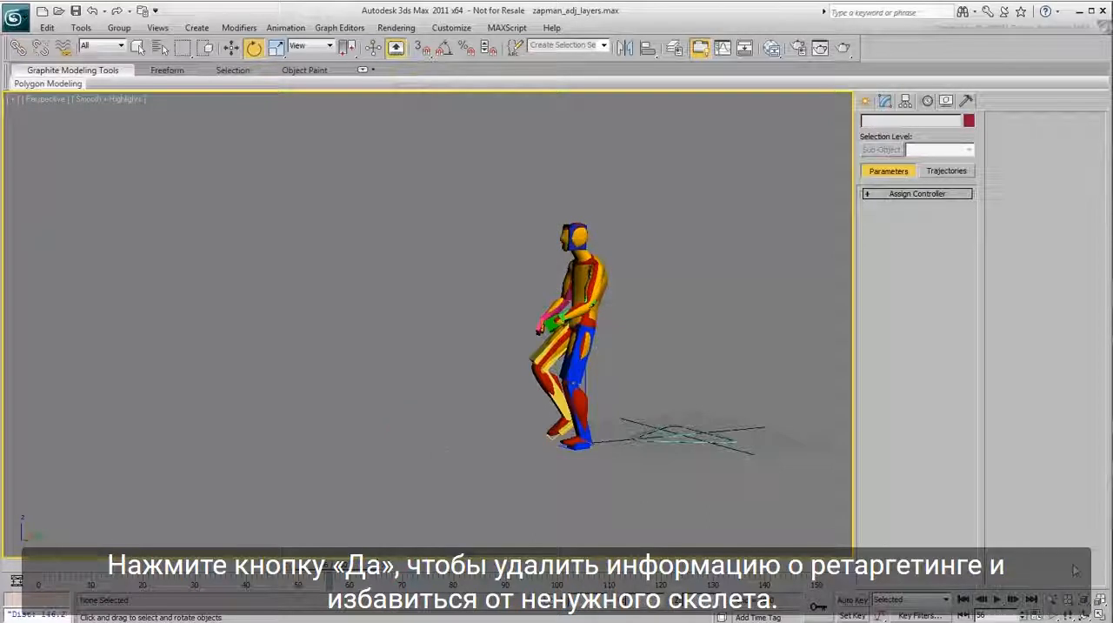
# Play and scrub the final animation on the cleaned-up rig to review the slip and fall
pyautogui.click(996, 600)
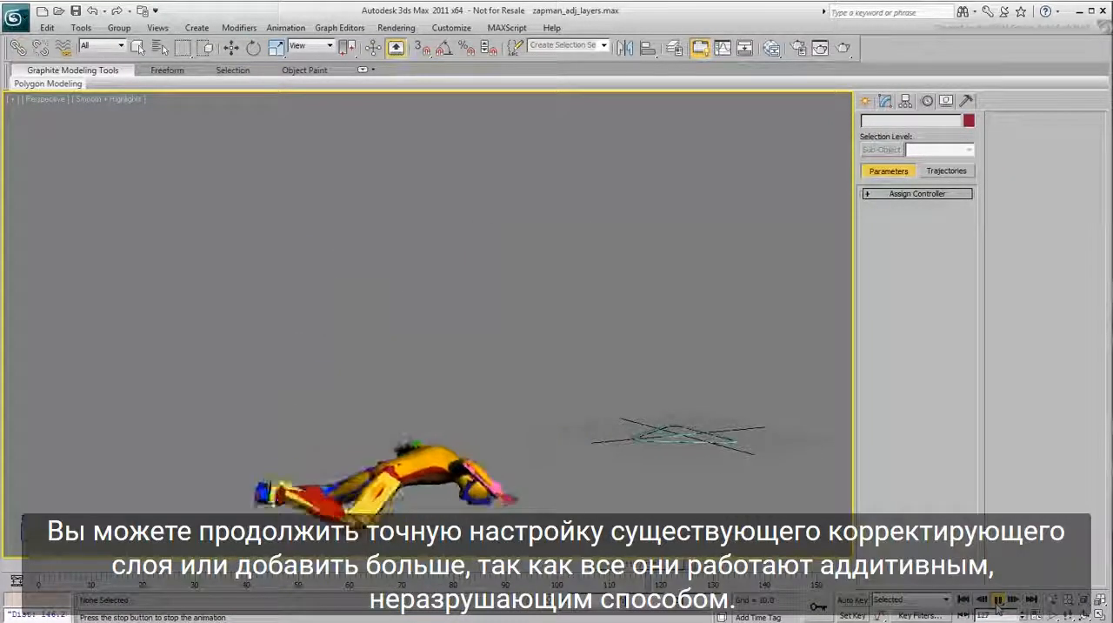
pyautogui.press('e')
pyautogui.moveTo(761, 568); pyautogui.dragTo(421, 569)
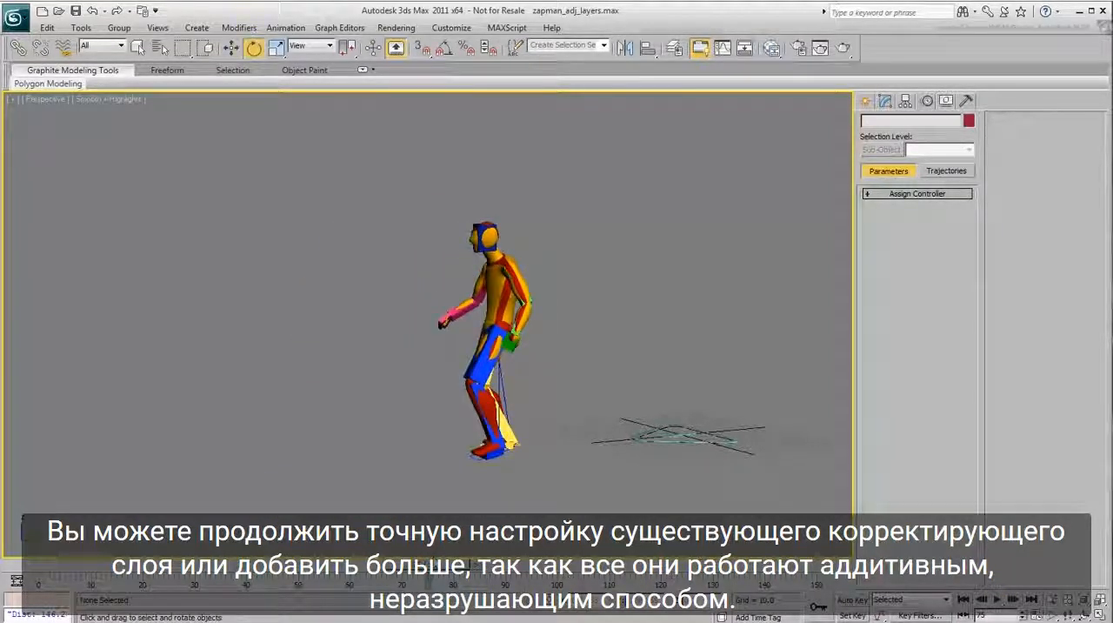
pyautogui.click(997, 599)
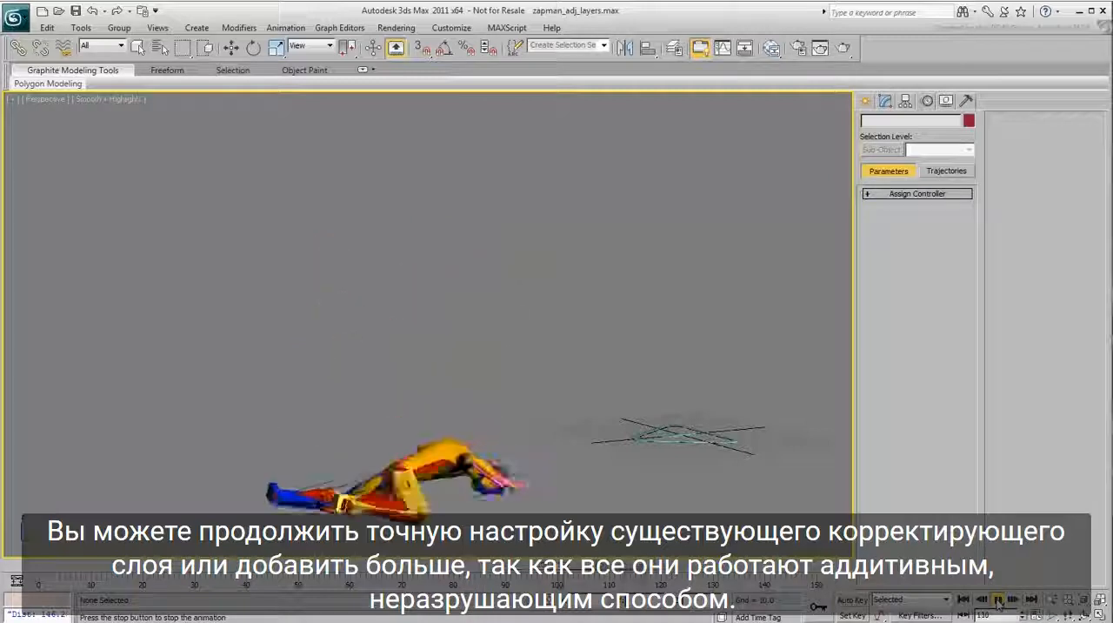
pyautogui.click(998, 599)
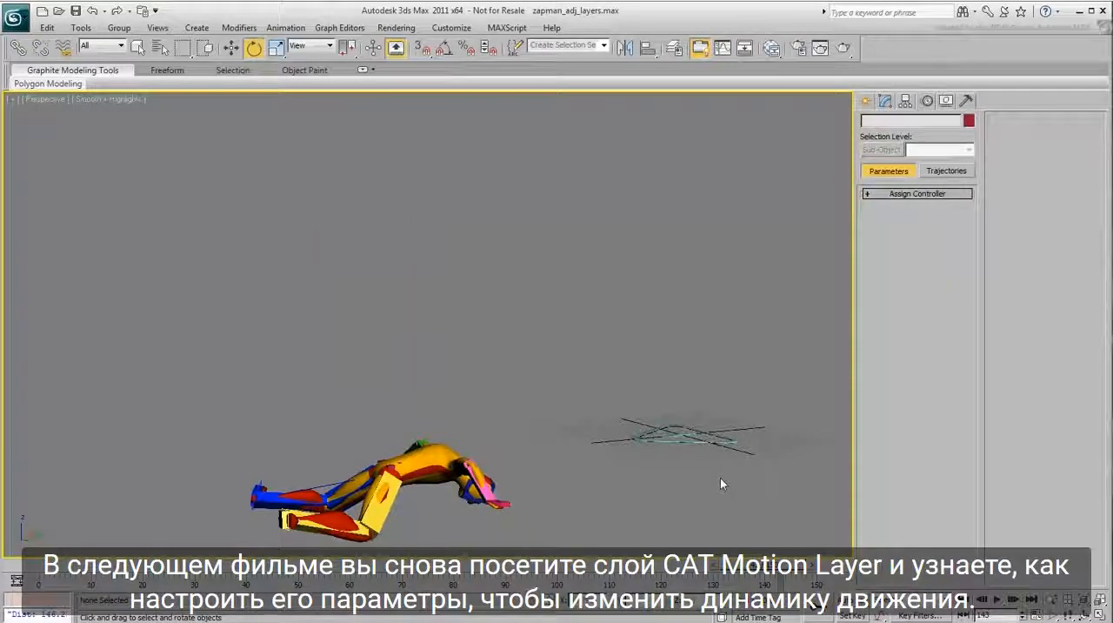